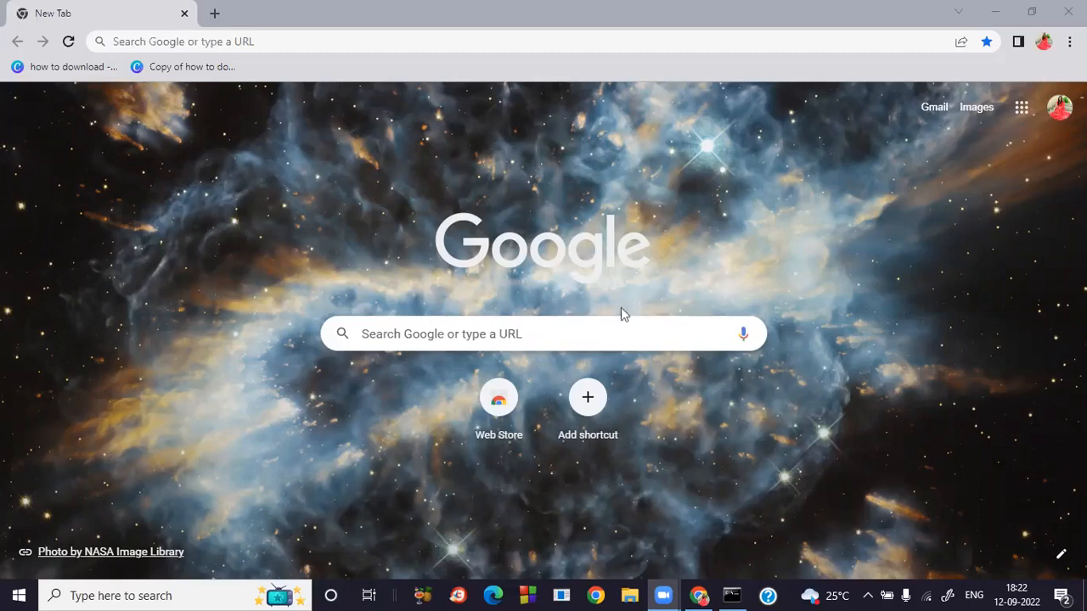
Search Google for 'tomcat download' from the new tab page.
{"action": "left_click", "coordinate": [563, 329]}
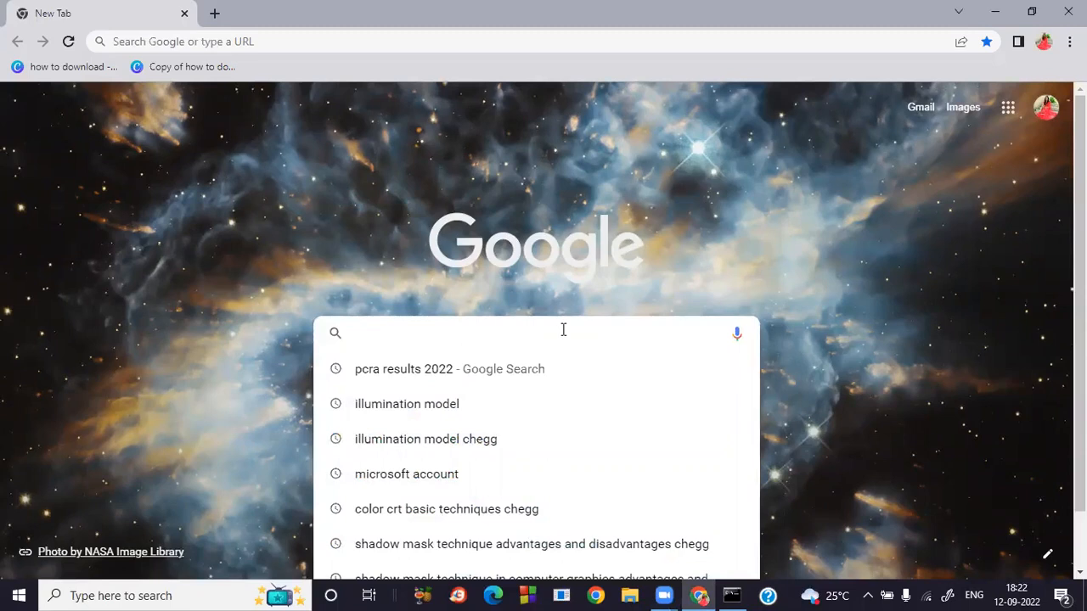
{"action": "type", "text": "tomcat"}
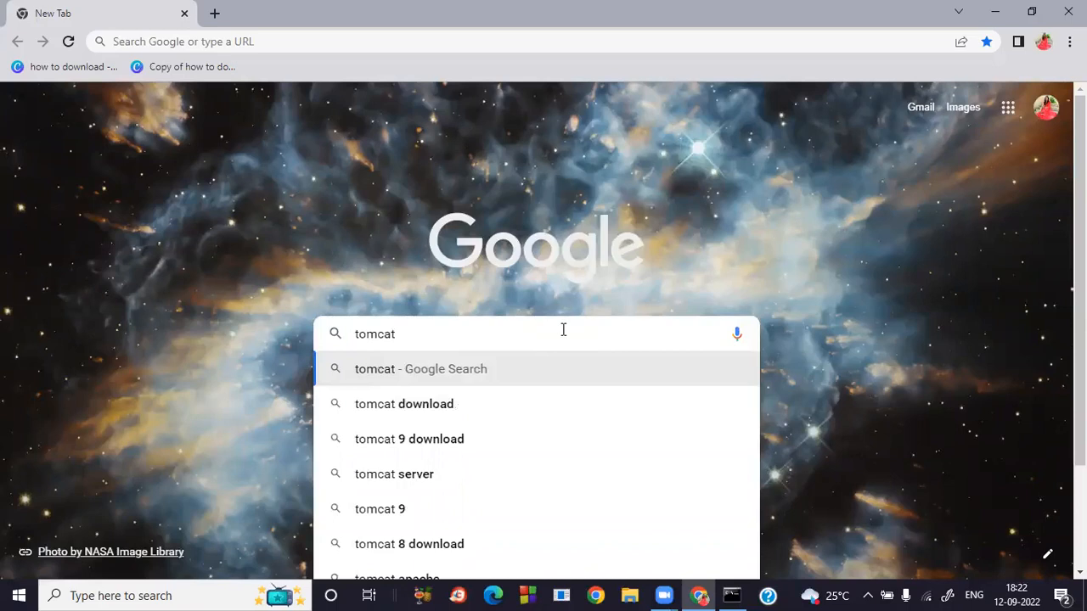
{"action": "type", "text": " download"}
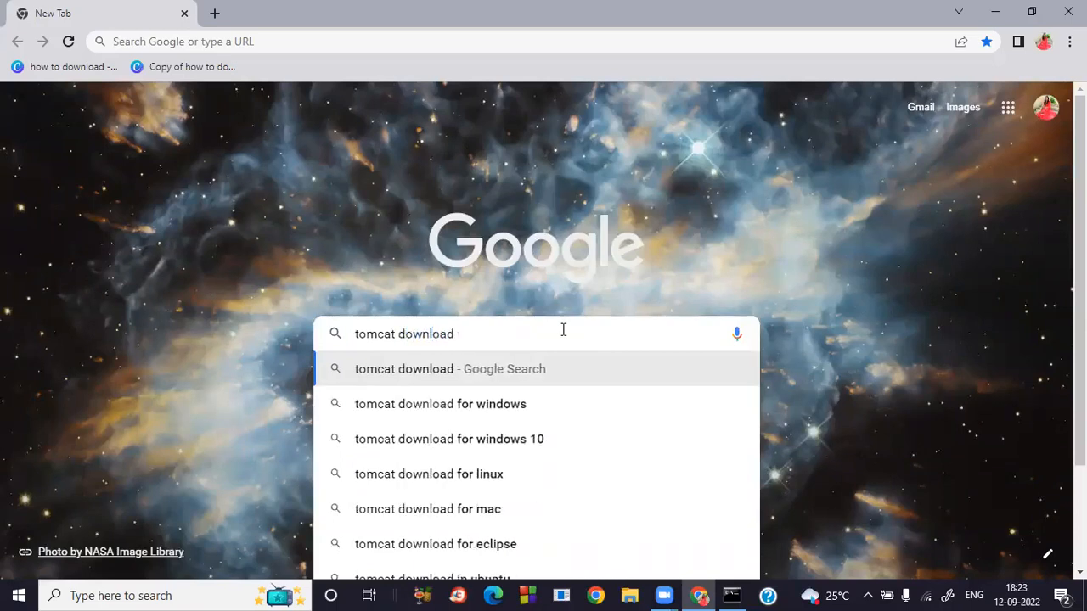
{"action": "key", "text": "Return"}
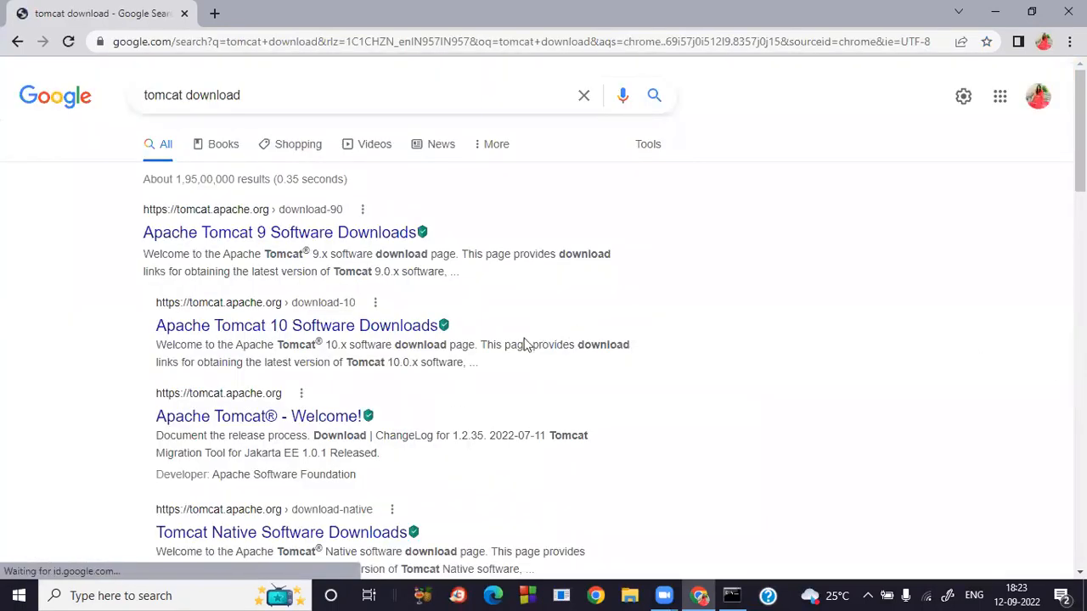
Open the 'Apache Tomcat 10 Software Downloads' result from tomcat.apache.org.
{"action": "left_click", "coordinate": [337, 325]}
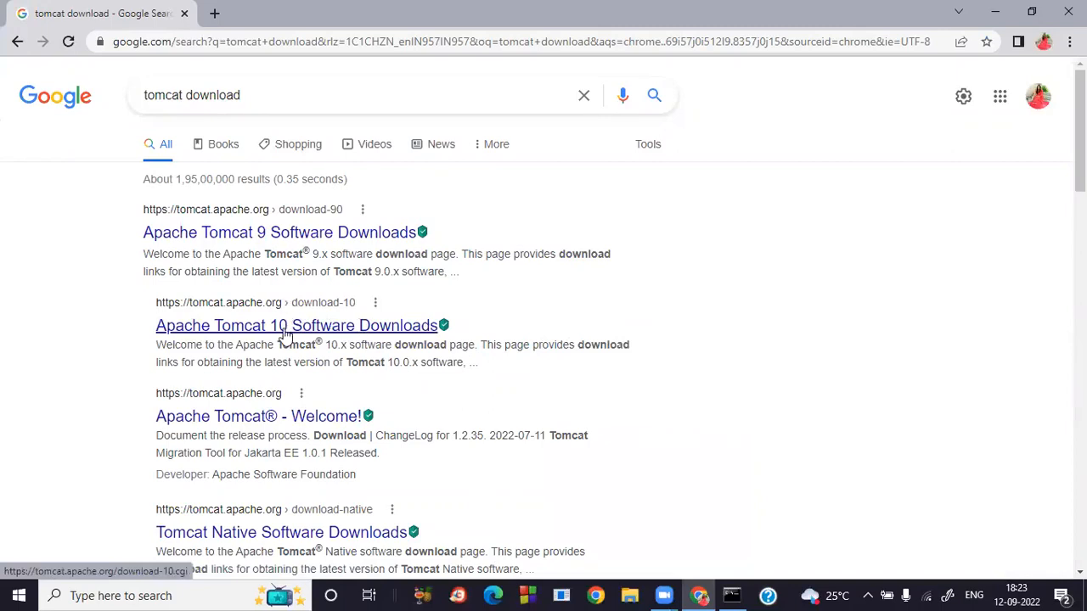
{"action": "left_click", "coordinate": [286, 333]}
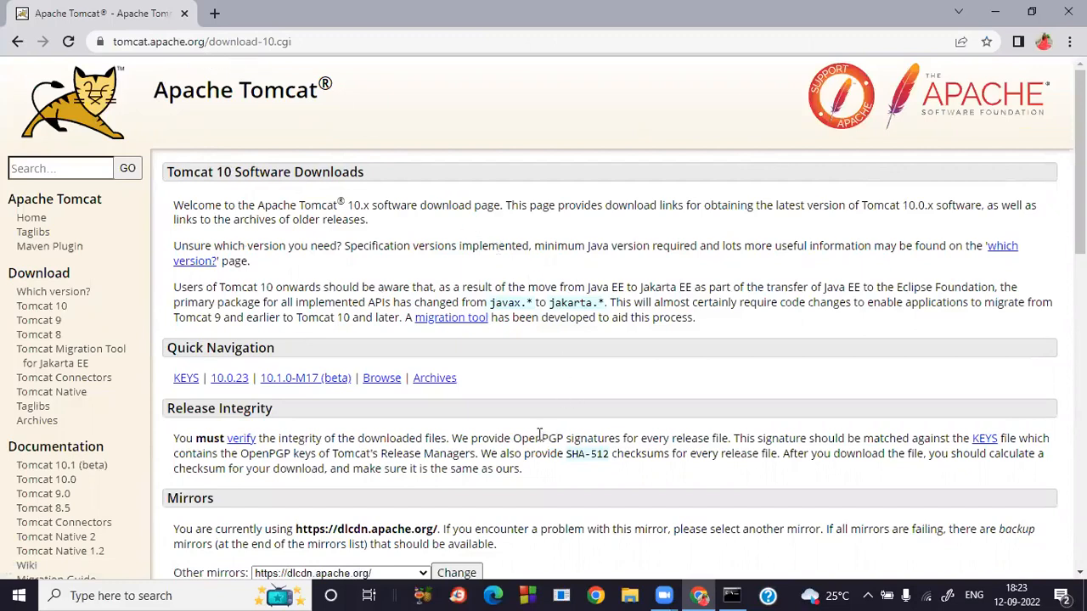
Download the Tomcat 10.0.23 32-bit/64-bit Windows Service Installer and launch apache-tomcat-10.0.23.exe.
{"action": "scroll", "coordinate": [540, 435], "scroll_direction": "down", "scroll_amount": 6}
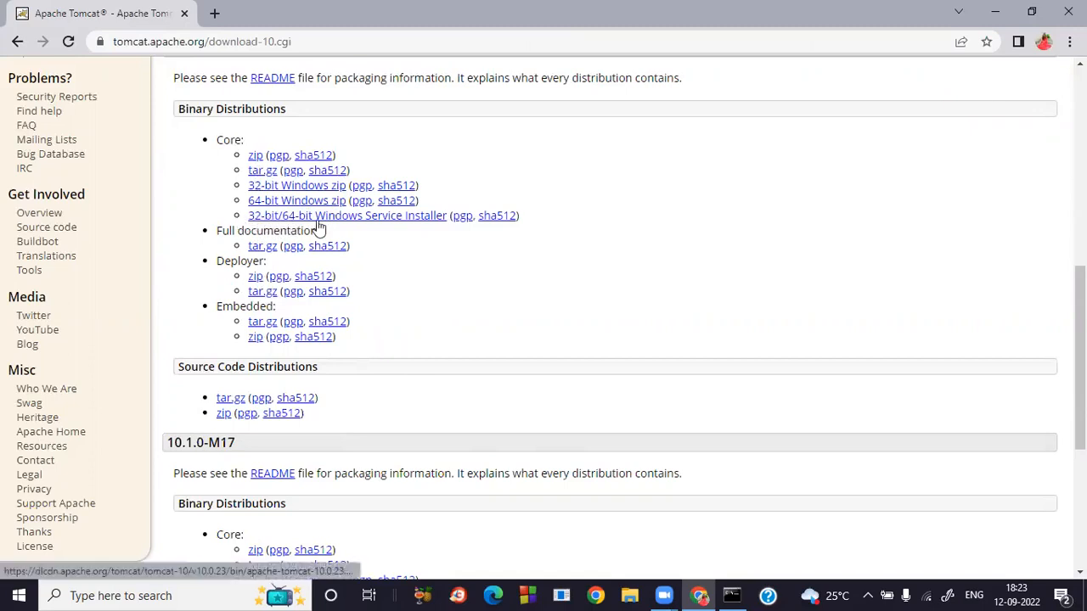
{"action": "left_click", "coordinate": [389, 218]}
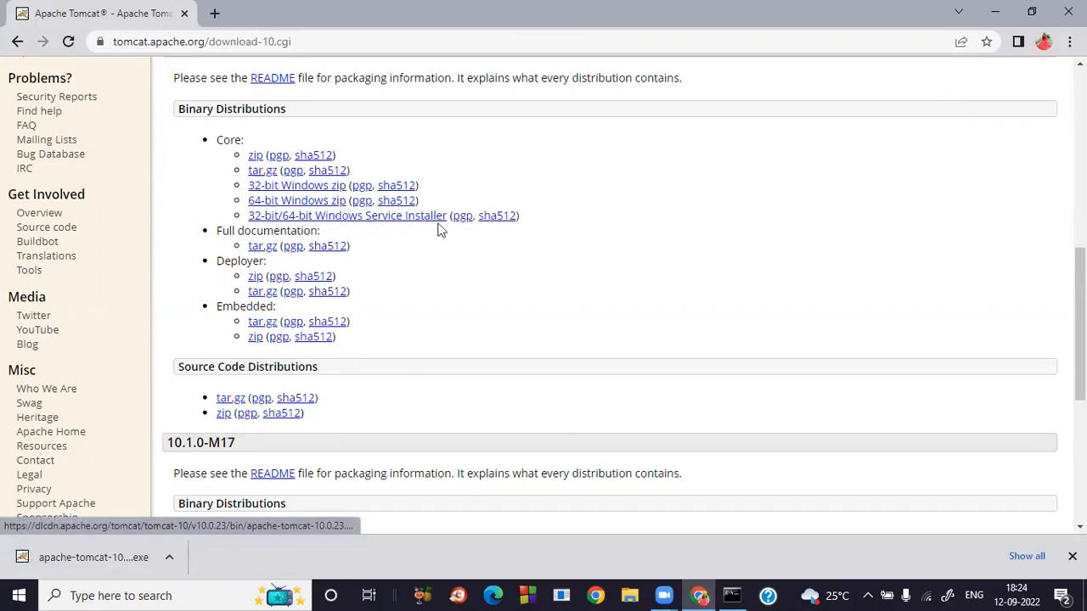
{"action": "left_click", "coordinate": [124, 558]}
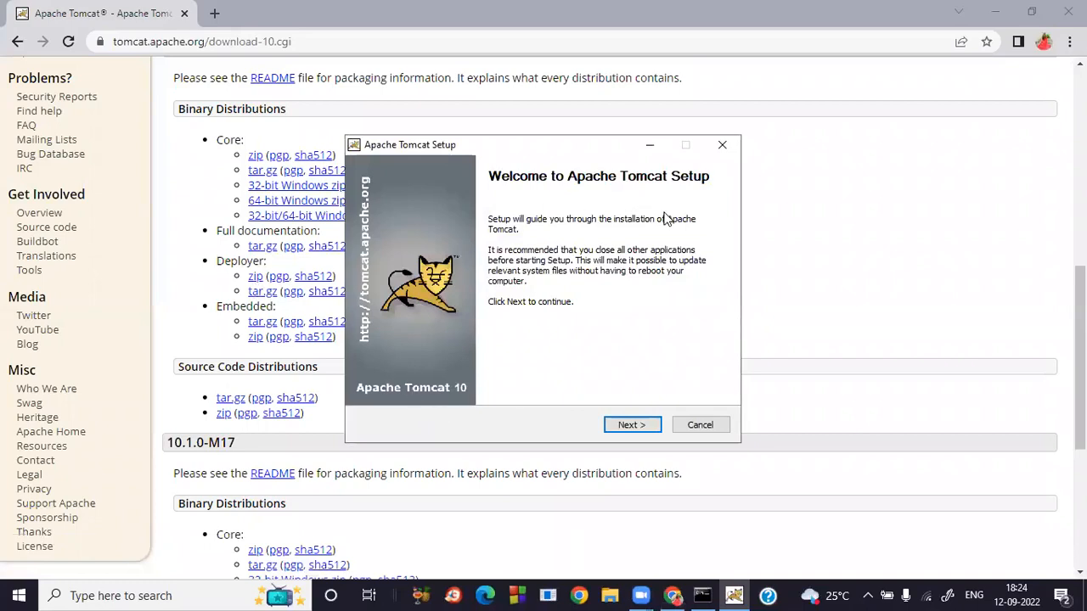
Move past the setup welcome page and accept the Apache license agreement.
{"action": "left_click", "coordinate": [630, 428]}
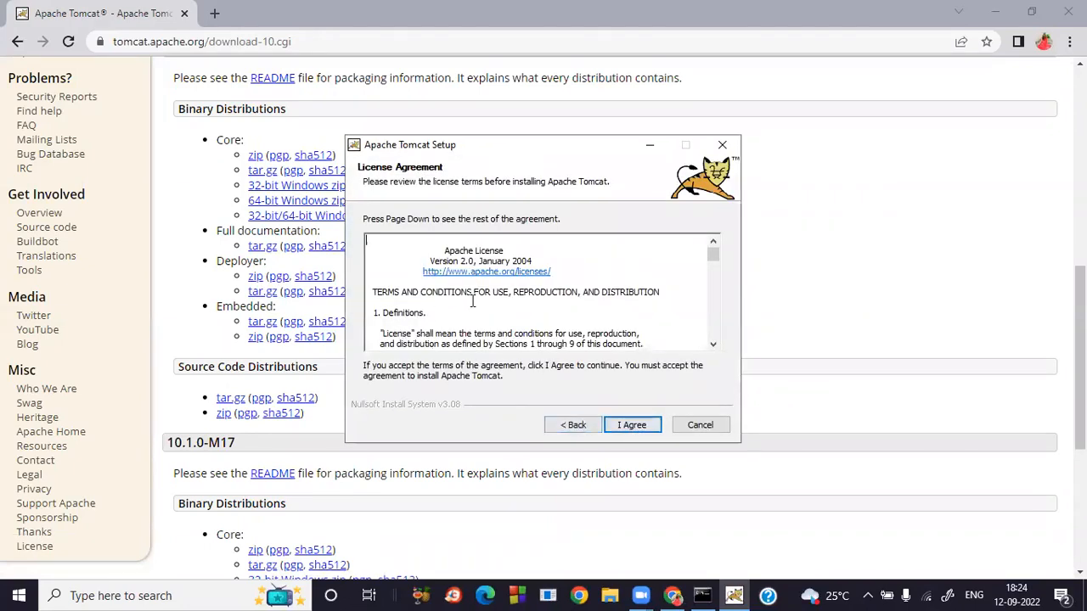
{"action": "scroll", "coordinate": [473, 300], "scroll_direction": "down", "scroll_amount": 7}
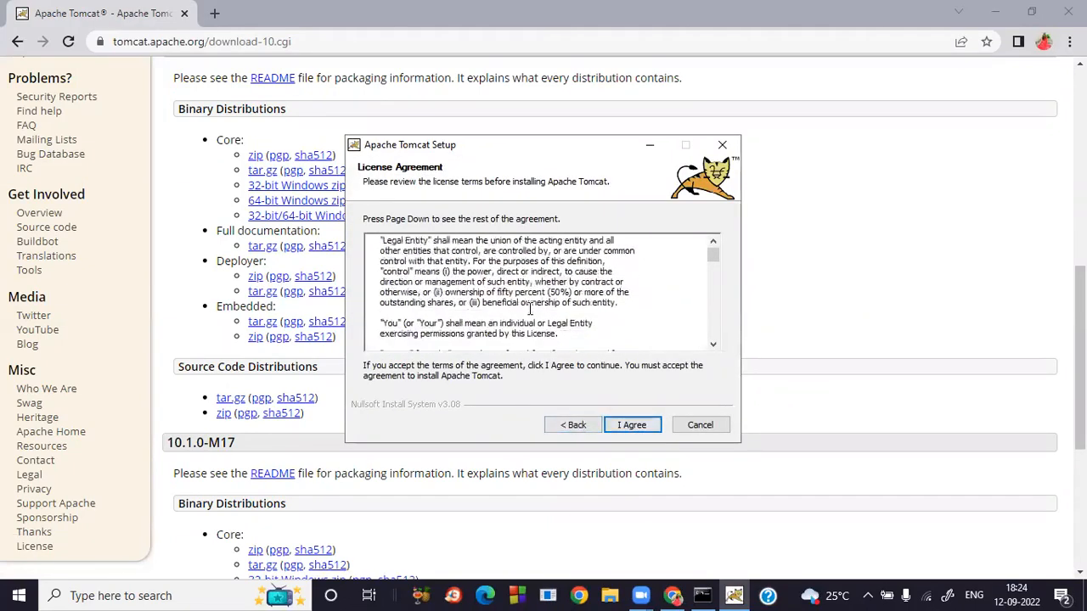
{"action": "left_click", "coordinate": [634, 425]}
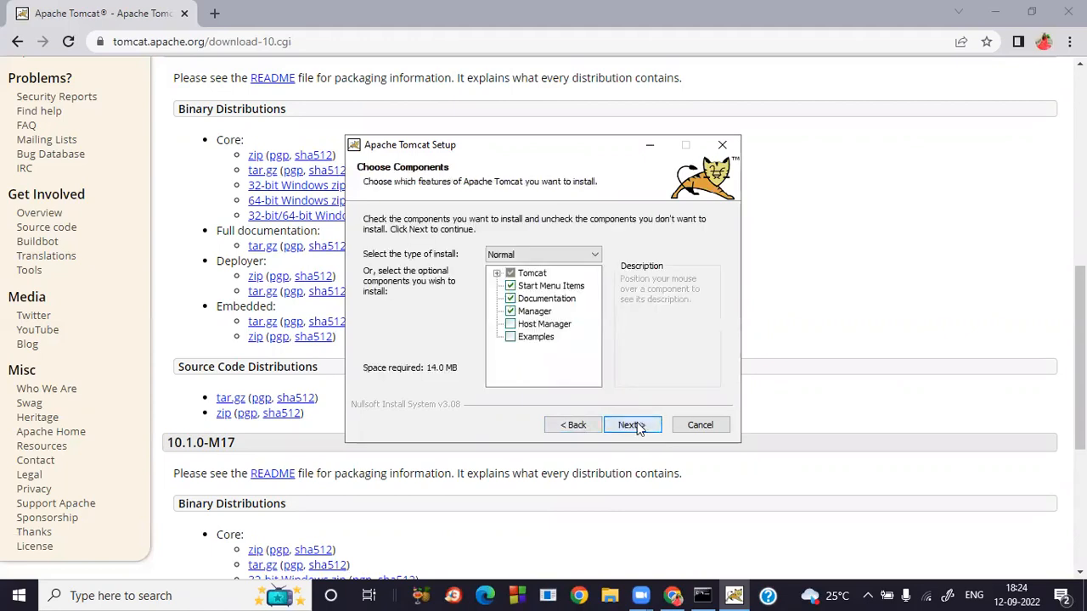
Add the Host Manager and Examples components for a Custom 15.5 MB install.
{"action": "mouse_move", "coordinate": [532, 343]}
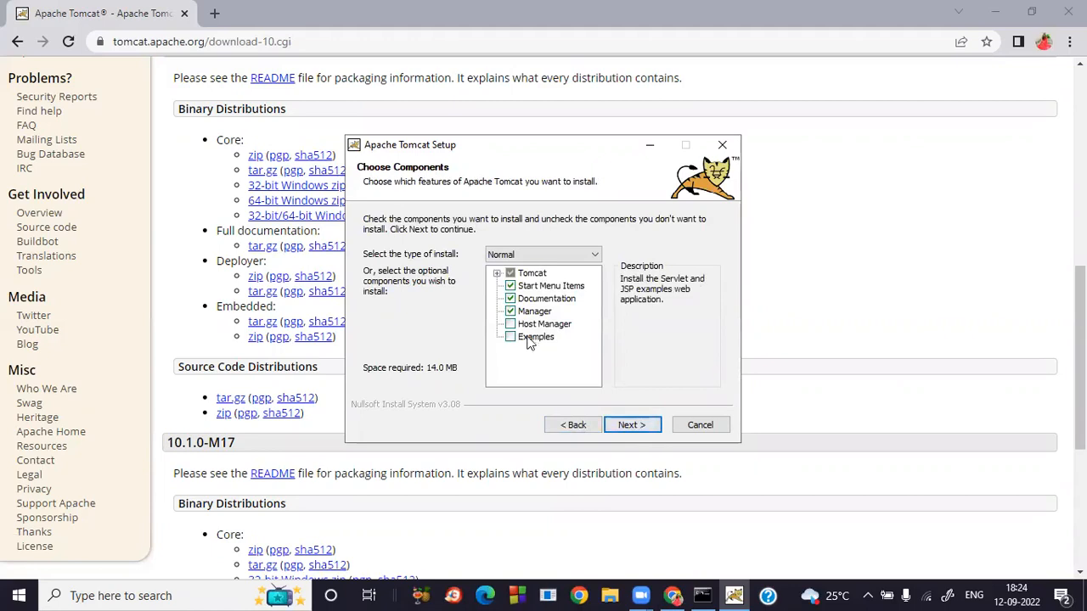
{"action": "left_click", "coordinate": [510, 325]}
{"action": "left_click", "coordinate": [513, 337]}
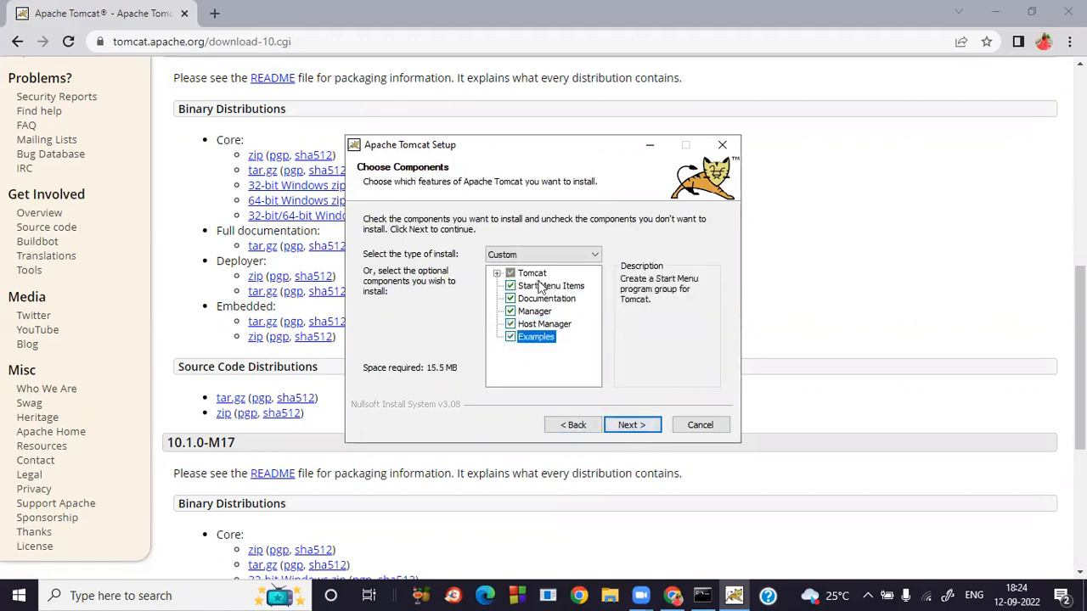
{"action": "mouse_move", "coordinate": [548, 299]}
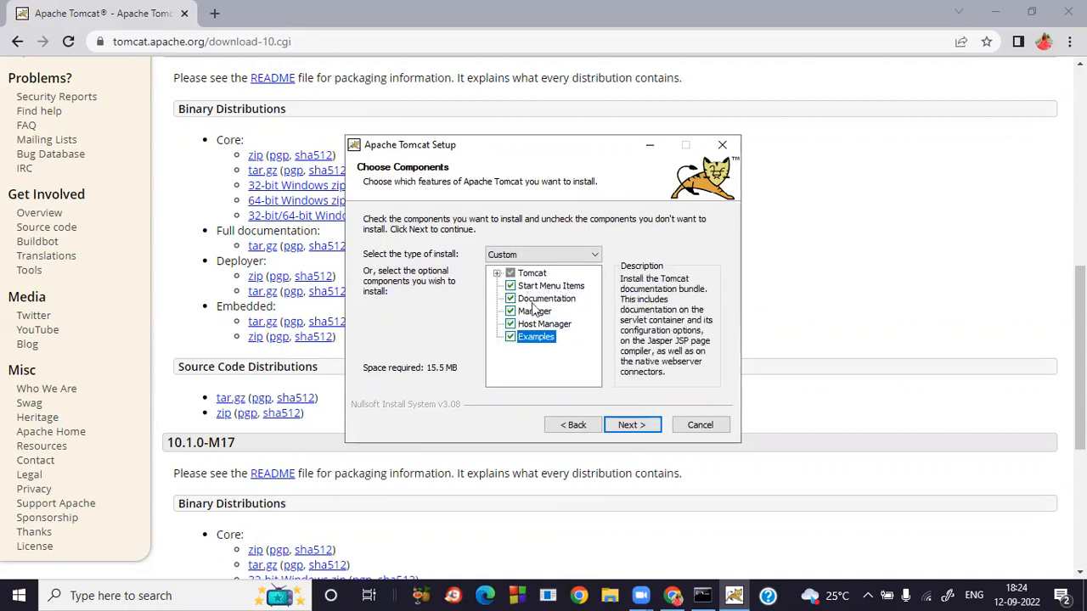
{"action": "mouse_move", "coordinate": [578, 314]}
{"action": "mouse_move", "coordinate": [539, 338]}
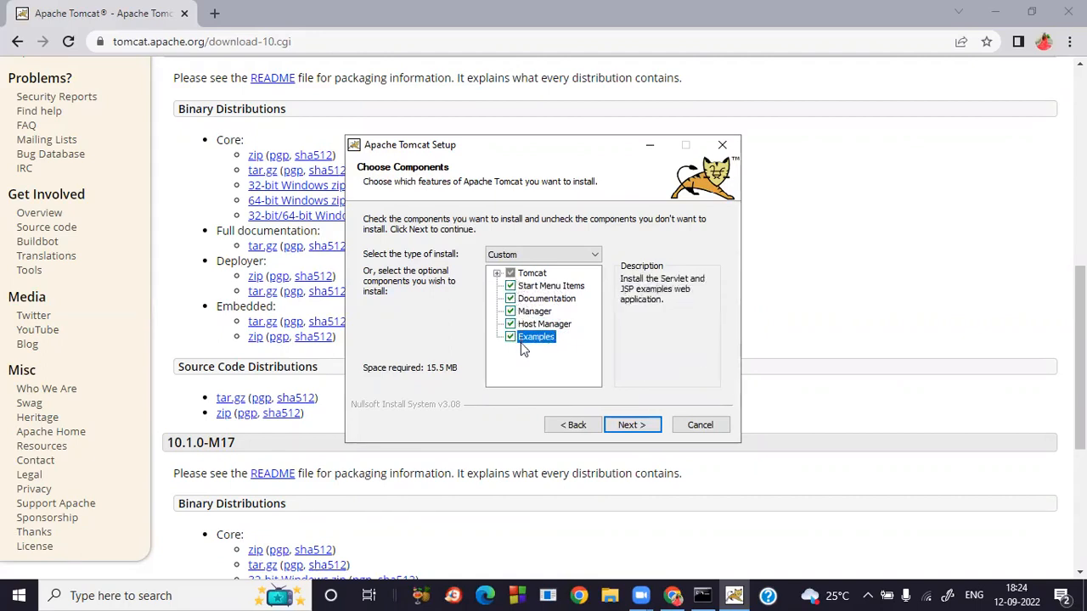
Change the Server Shutdown Port from -1 to 8005, keeping connector port 8080.
{"action": "left_click", "coordinate": [643, 427]}
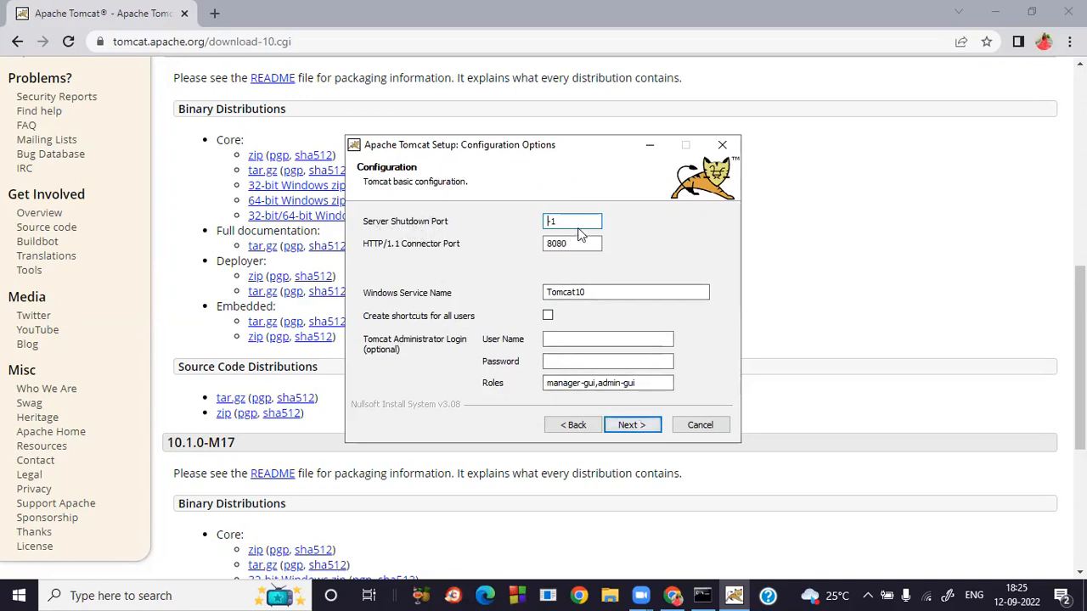
{"action": "left_click_drag", "start_coordinate": [566, 222], "coordinate": [538, 221]}
{"action": "type", "text": "8005"}
Enter the administrator user name and password, then continue to the Java Virtual Machine page.
{"action": "left_click", "coordinate": [572, 341]}
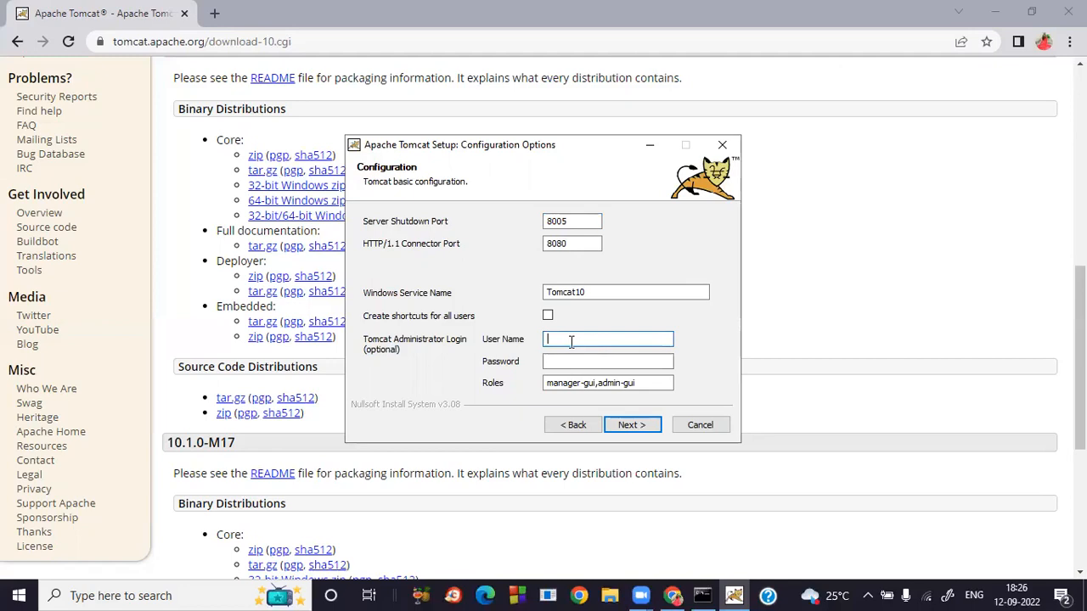
{"action": "type", "text": "admin"}
{"action": "key", "text": "Tab"}
{"action": "type", "text": "admin"}
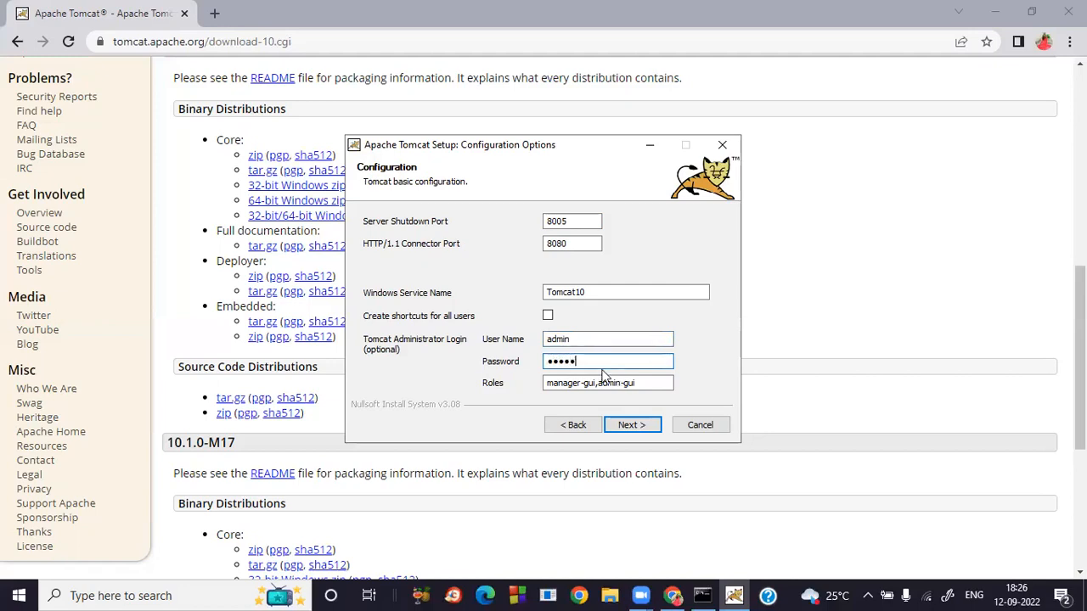
{"action": "left_click_drag", "start_coordinate": [577, 363], "coordinate": [525, 366]}
{"action": "type", "text": "admin"}
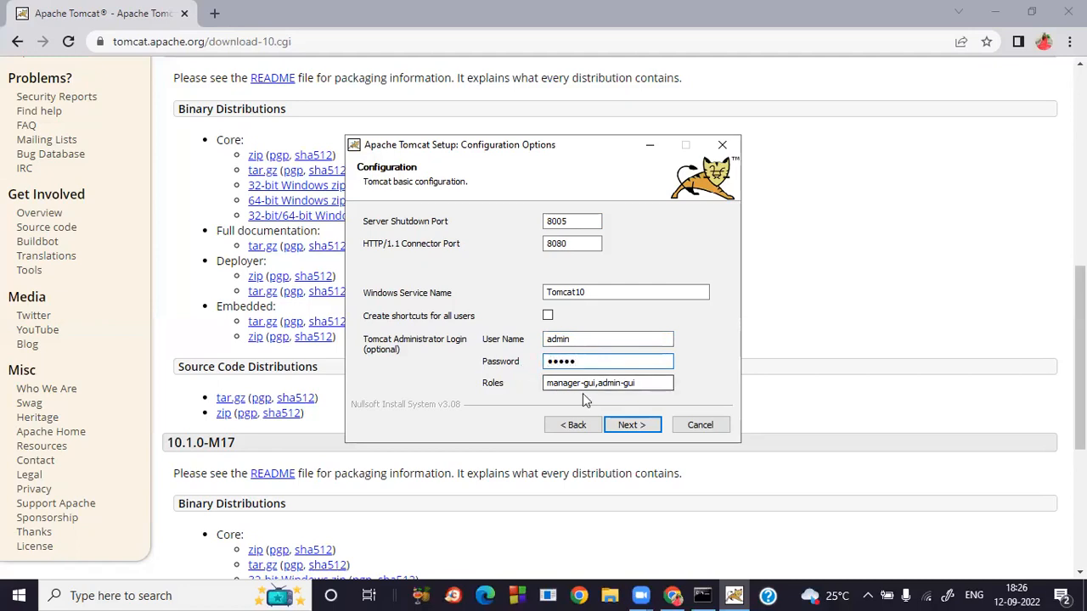
{"action": "left_click", "coordinate": [637, 426]}
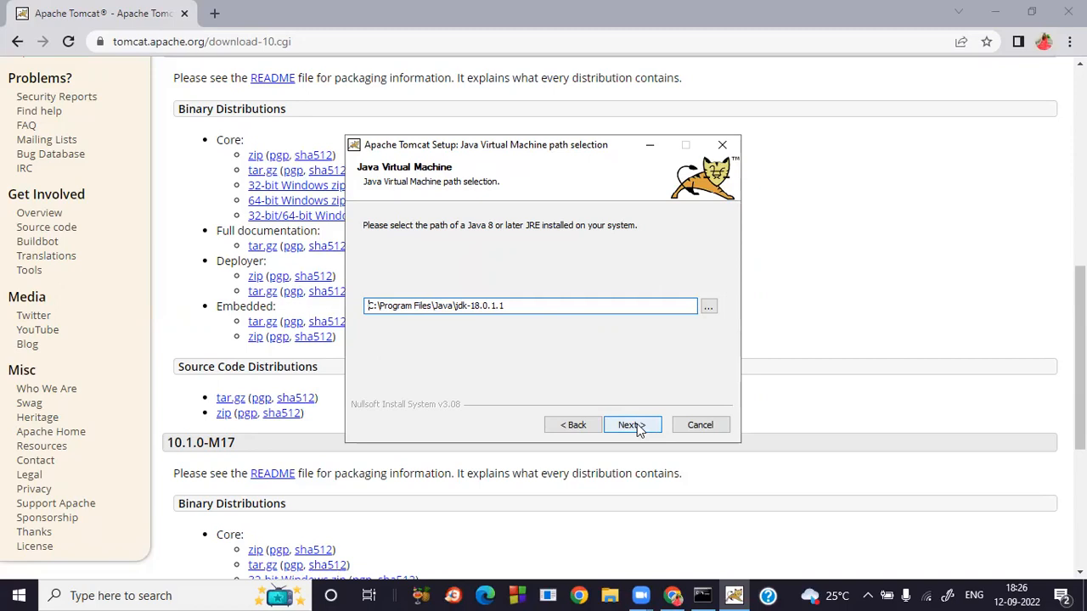
Keep the jdk-18.0.1.1 Java path and install into the default Tomcat 10.0 folder.
{"action": "left_click", "coordinate": [633, 425]}
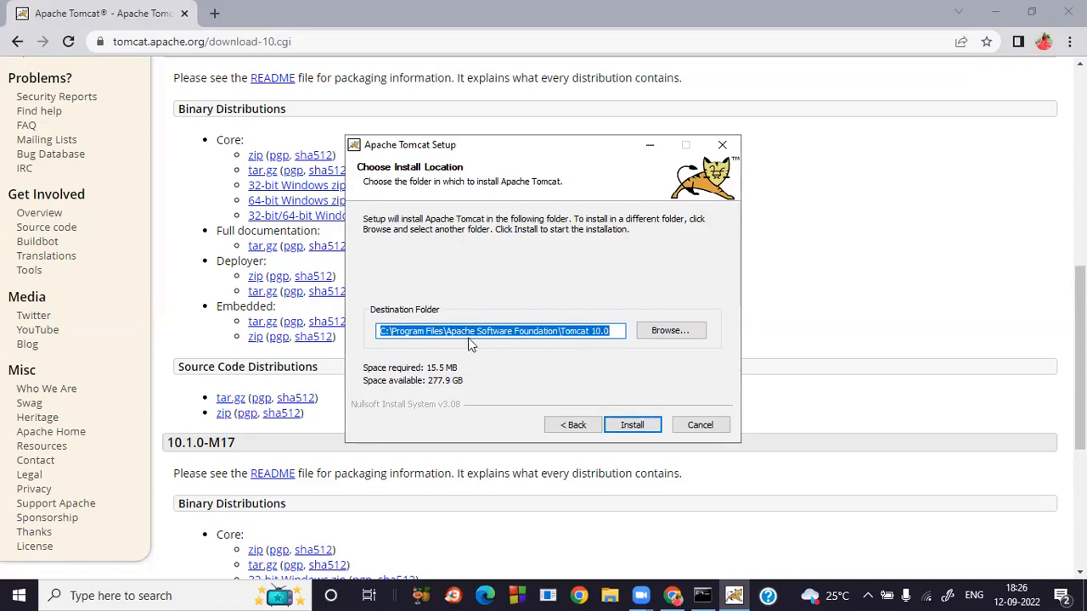
{"action": "left_click", "coordinate": [641, 424]}
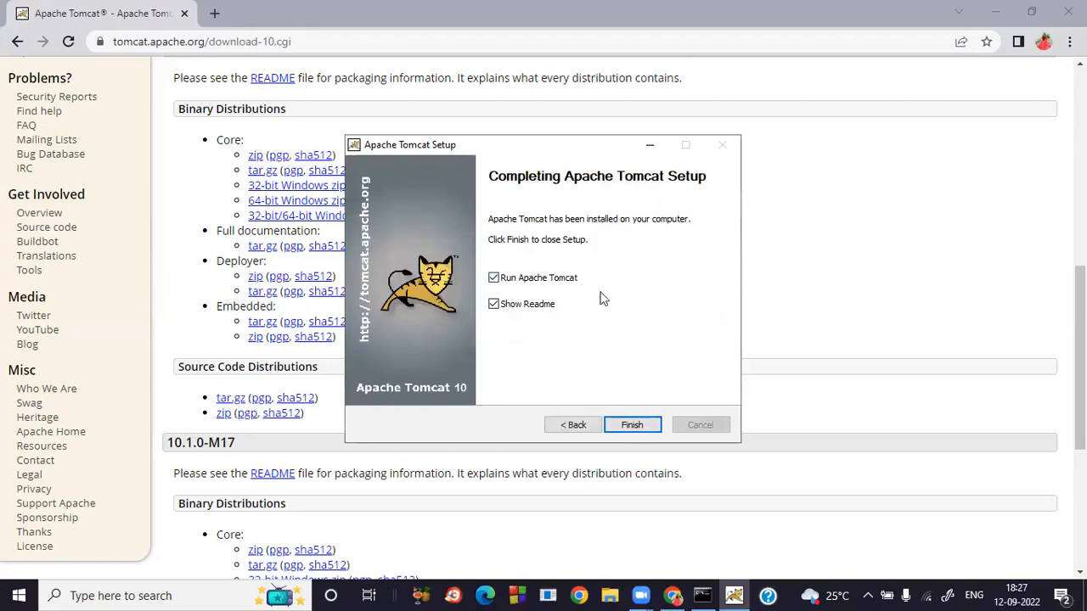
Finish setup without showing the Readme, then restore Chrome's Tomcat download page.
{"action": "left_click", "coordinate": [496, 307]}
{"action": "left_click", "coordinate": [646, 425]}
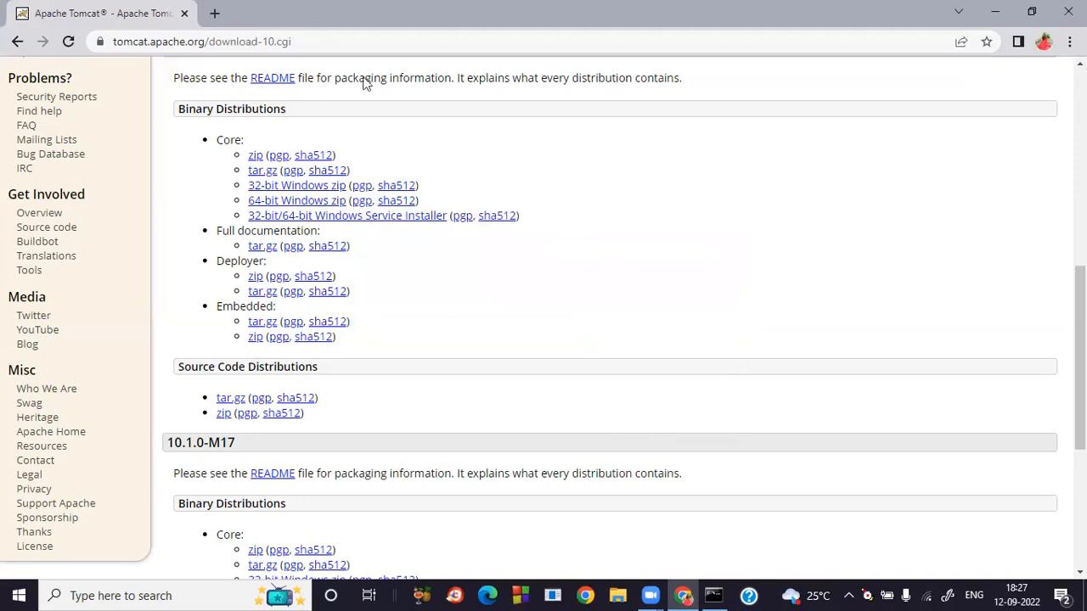
{"action": "left_click", "coordinate": [995, 14]}
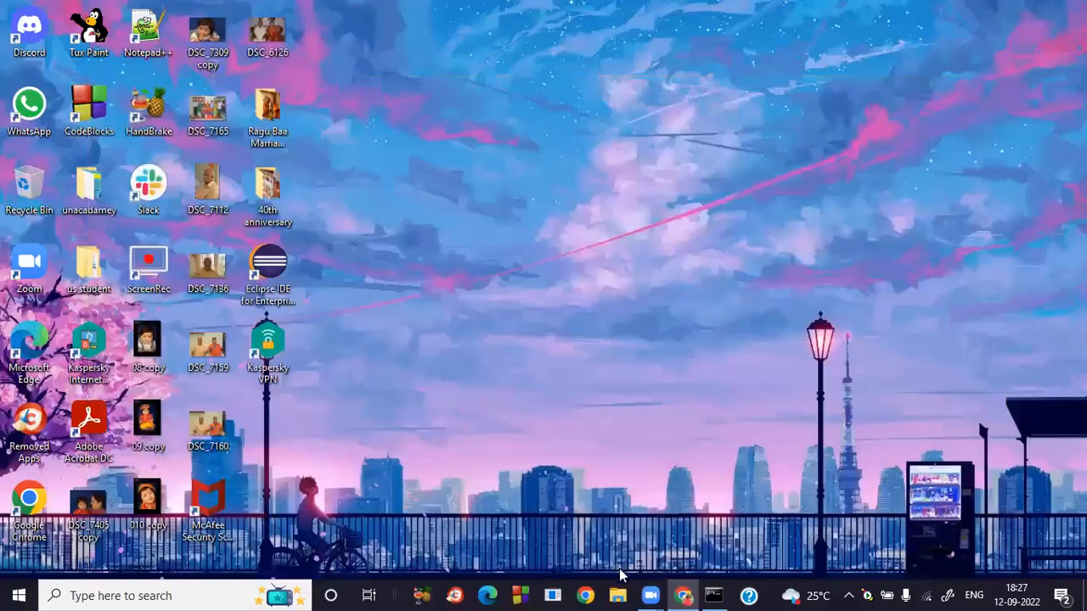
{"action": "left_click", "coordinate": [683, 594]}
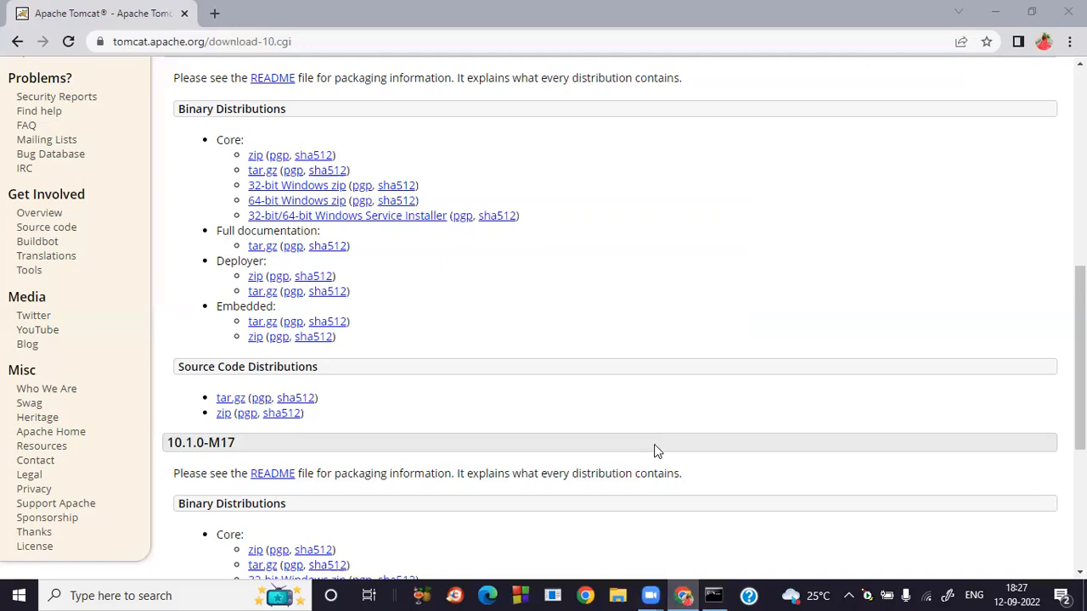
Browse to C:\Program Files\Apache Software Foundation and open the Tomcat 10.0 folder.
{"action": "key", "text": "super+e"}
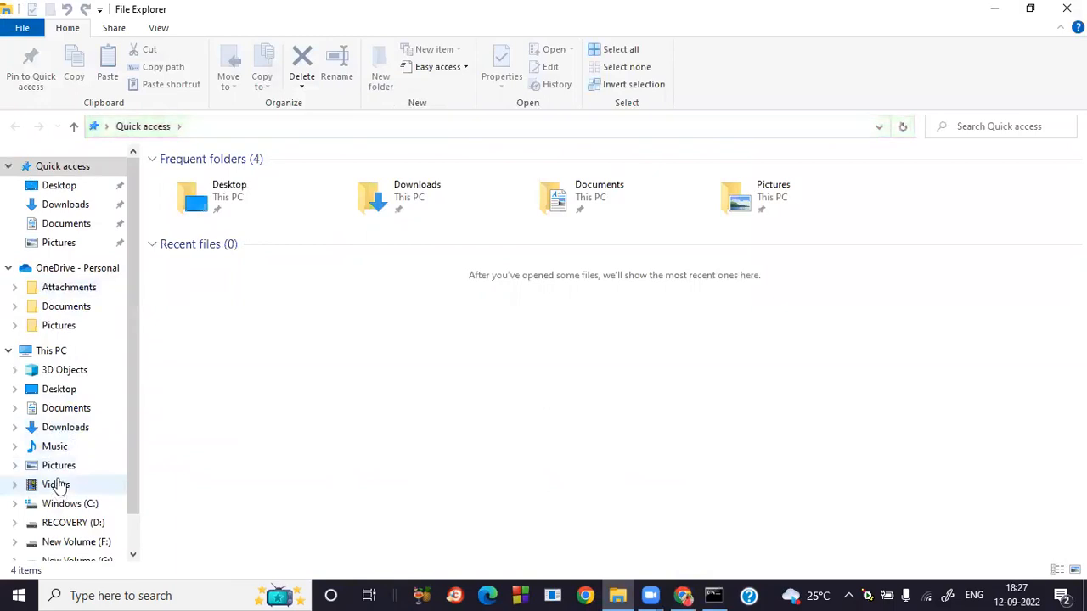
{"action": "left_click", "coordinate": [72, 504]}
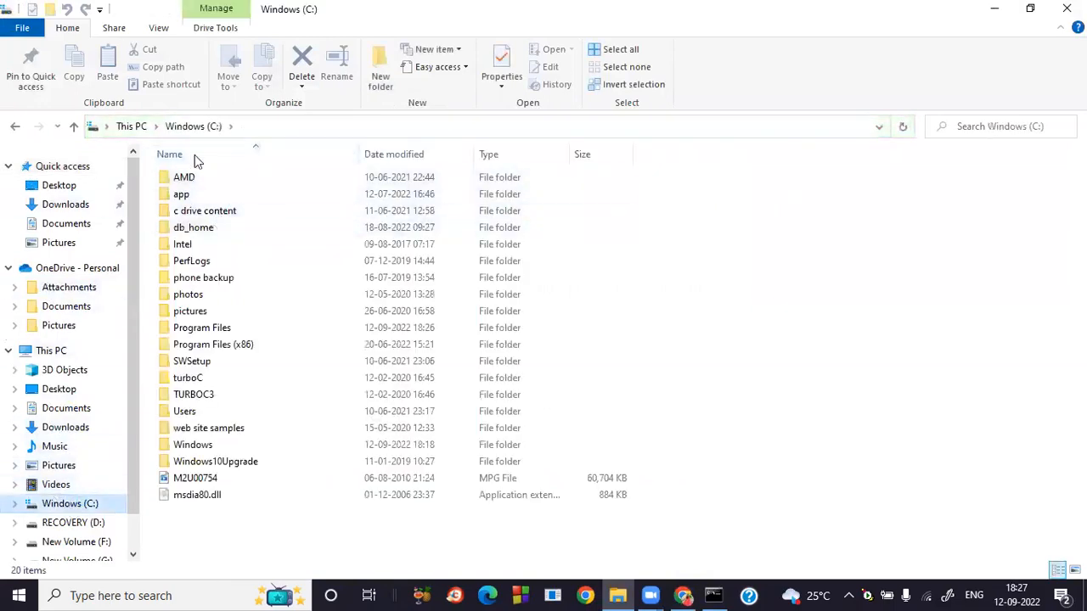
{"action": "double_click", "coordinate": [207, 331]}
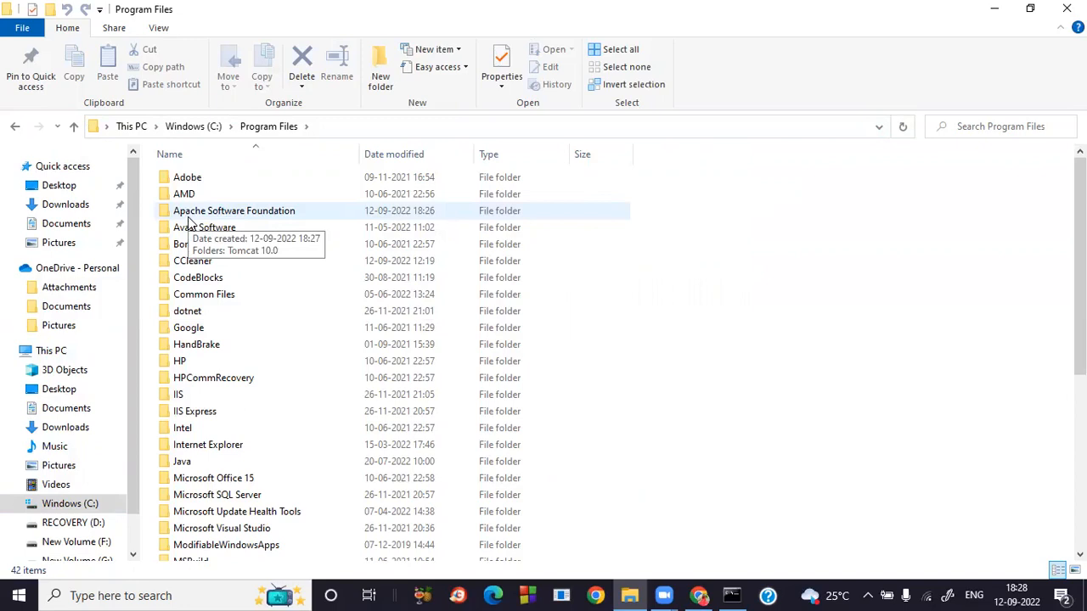
{"action": "double_click", "coordinate": [188, 215]}
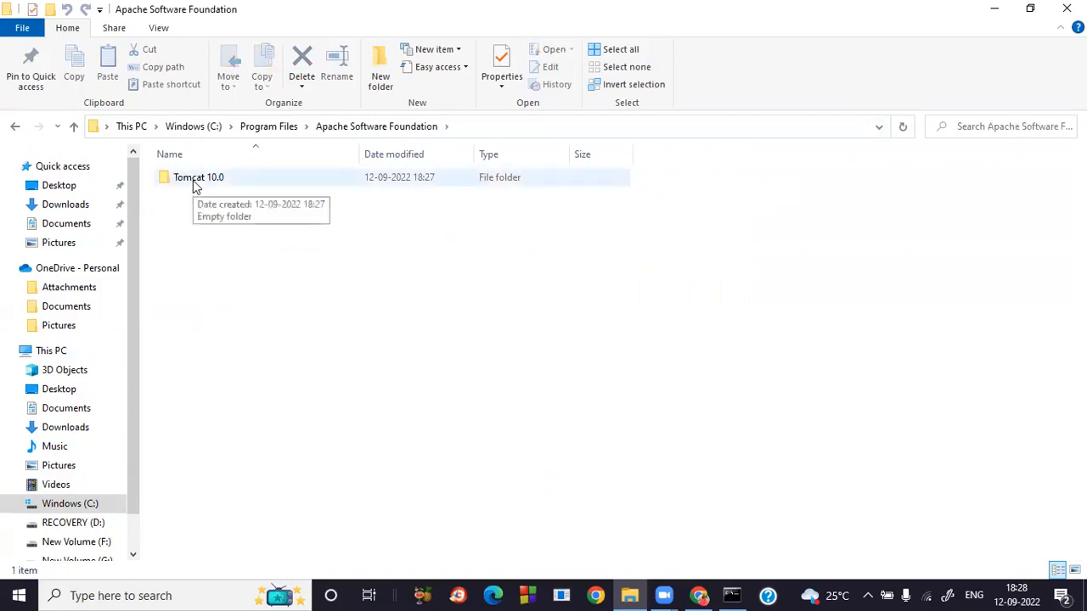
{"action": "double_click", "coordinate": [193, 181]}
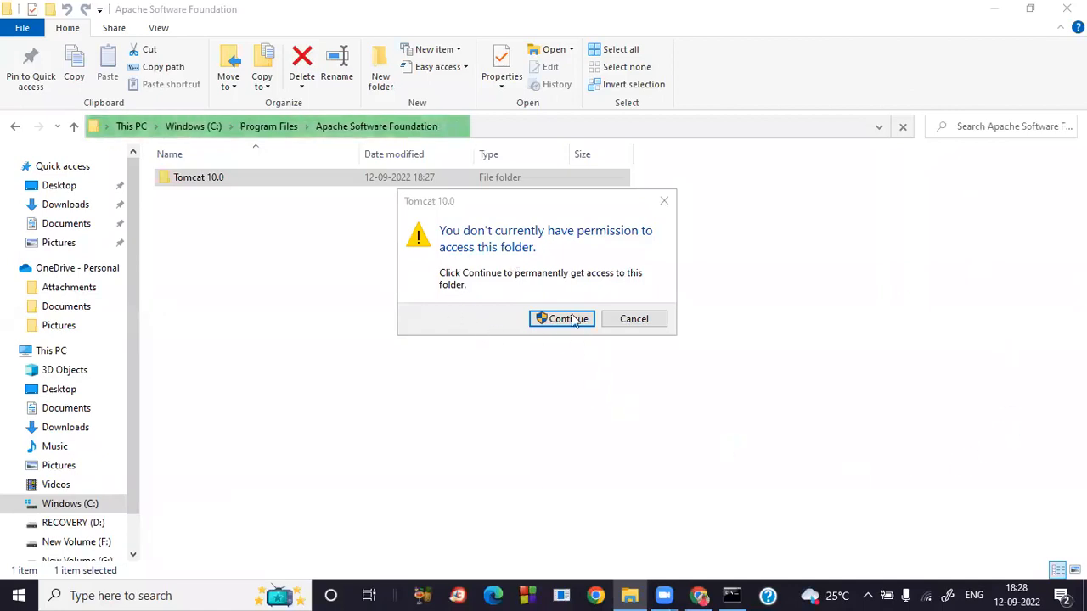
Grant access to Tomcat 10.0, open its bin folder and run Tomcat10.
{"action": "left_click", "coordinate": [574, 321]}
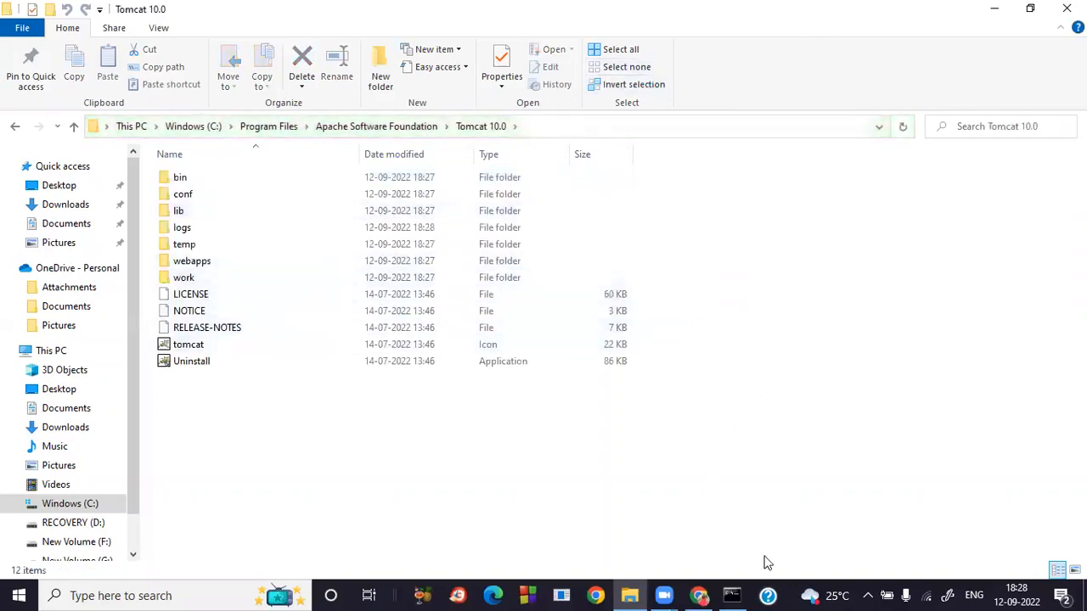
{"action": "double_click", "coordinate": [179, 183]}
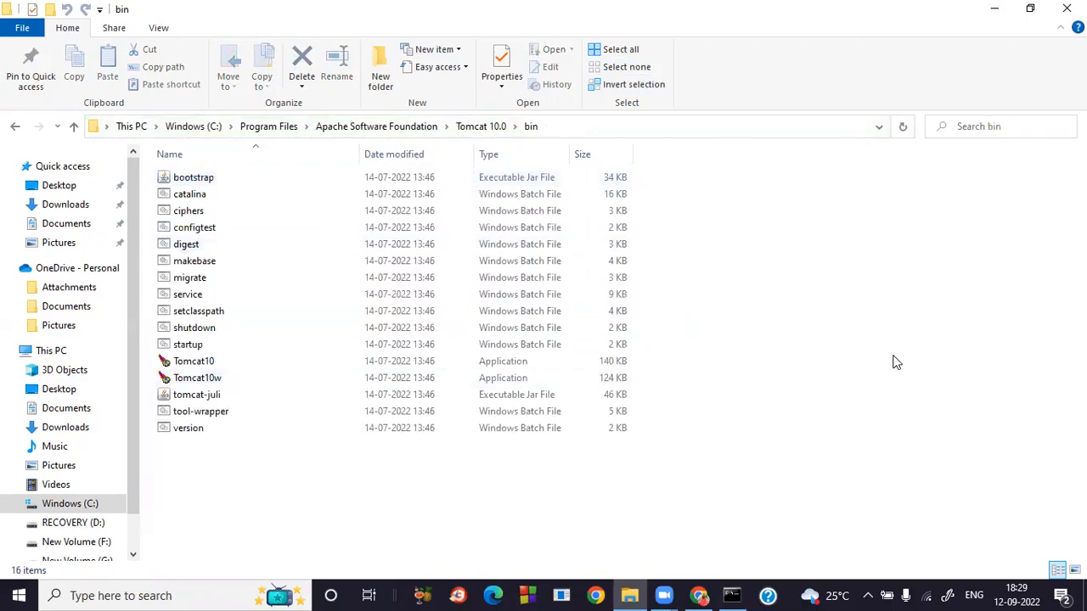
{"action": "left_click", "coordinate": [806, 105]}
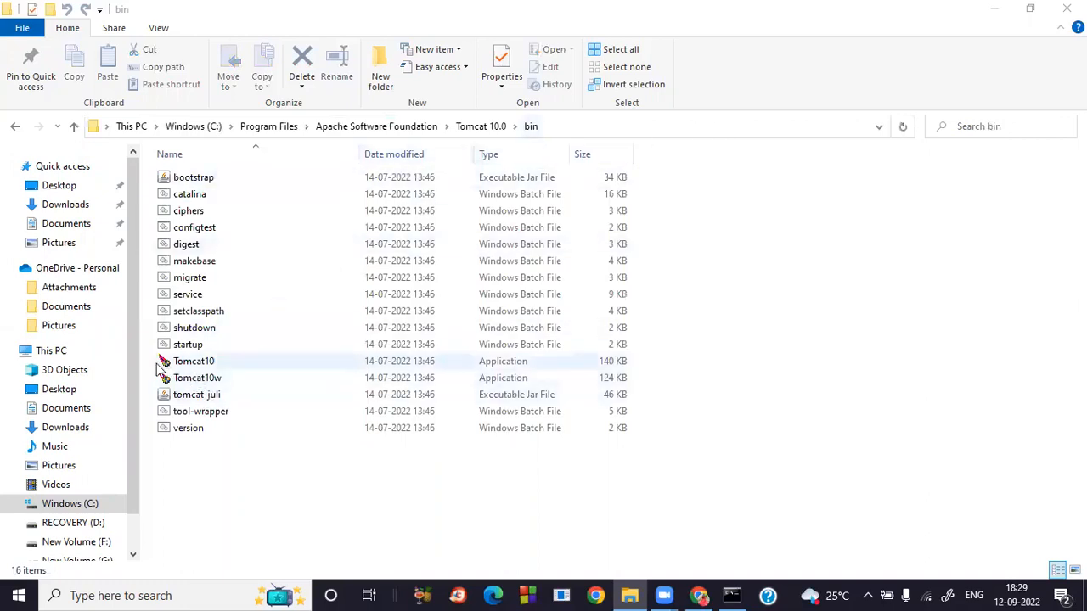
{"action": "double_click", "coordinate": [199, 366]}
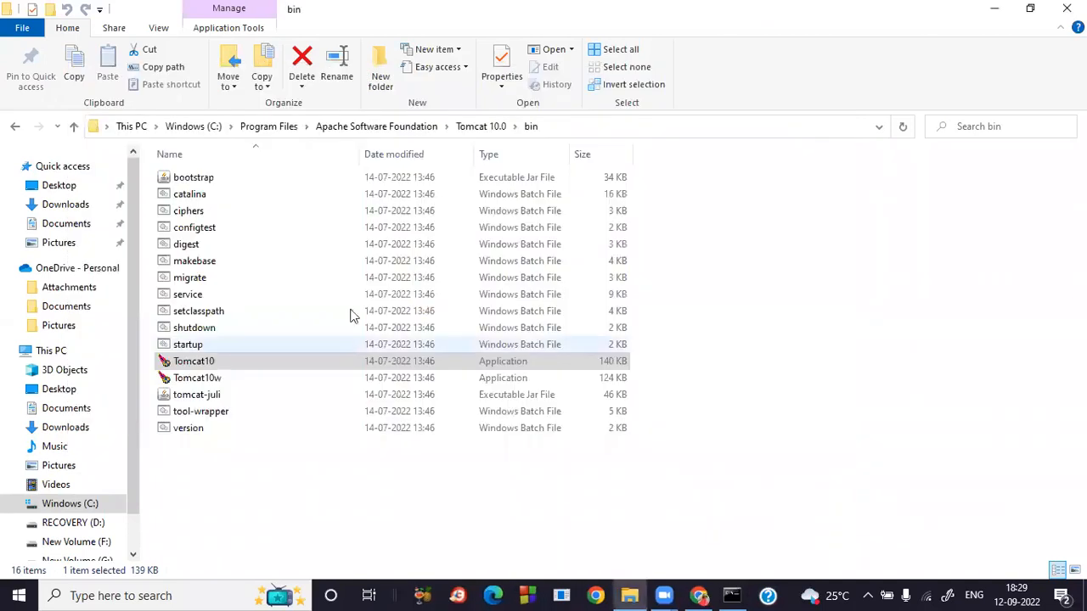
{"action": "left_click", "coordinate": [995, 10]}
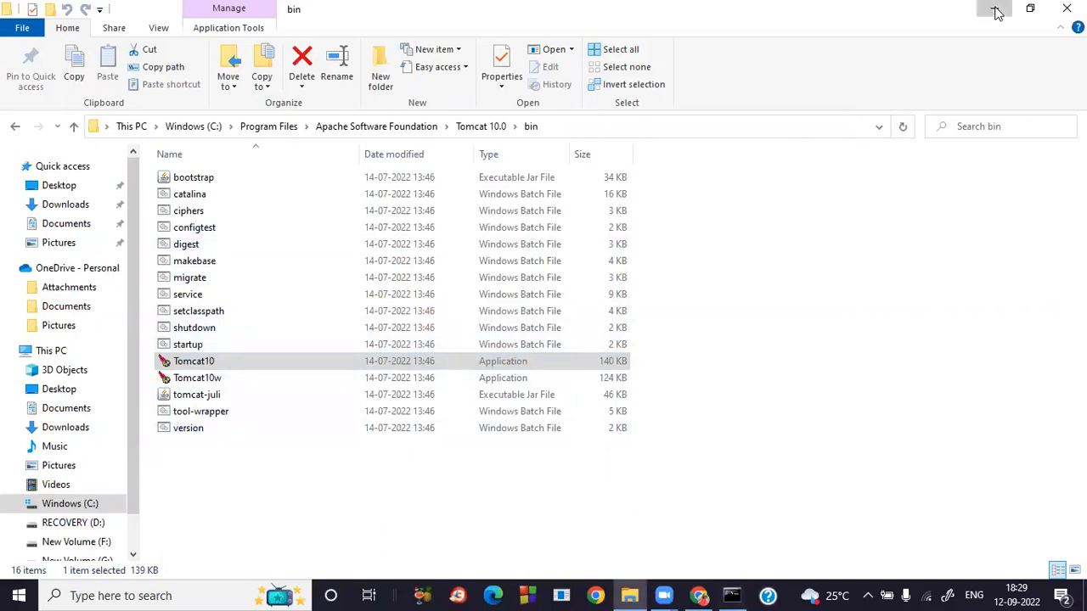
{"action": "left_click", "coordinate": [733, 595]}
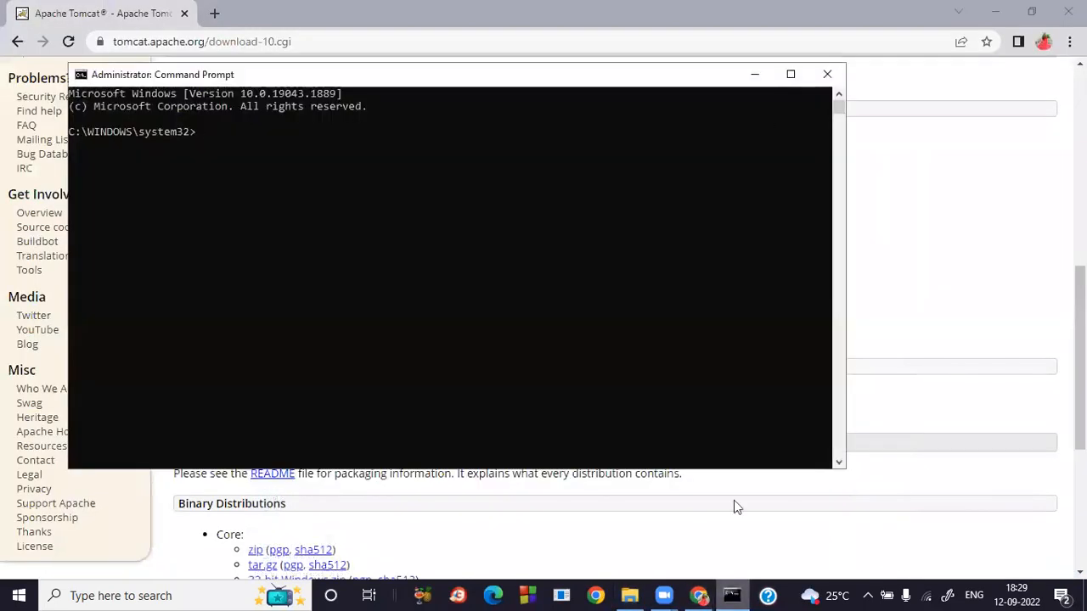
{"action": "left_click", "coordinate": [824, 73]}
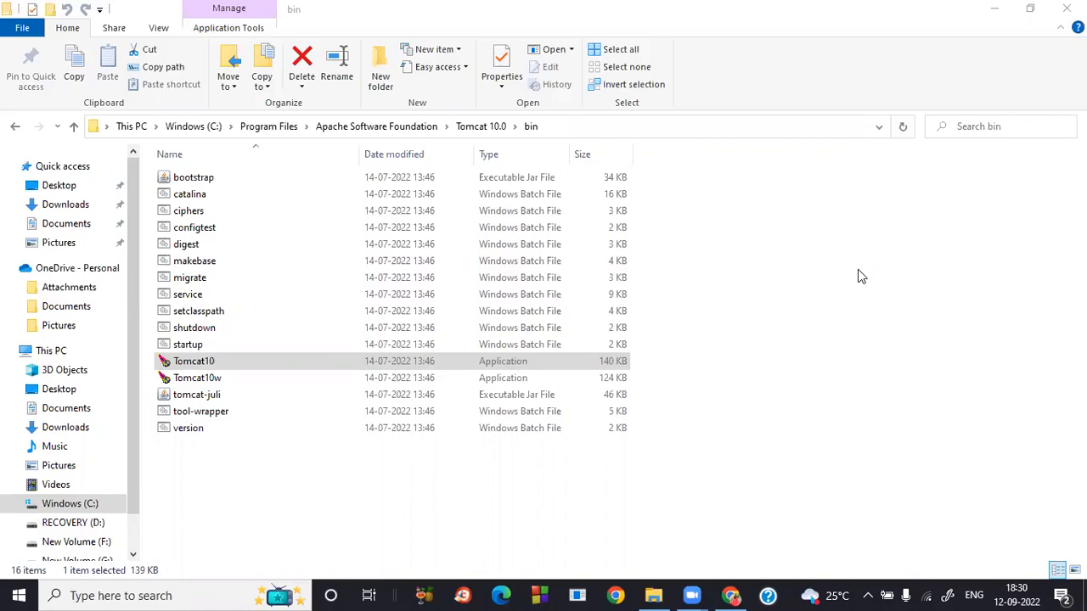
Bring Chrome back to the 'tomcat download' Google search results.
{"action": "left_click", "coordinate": [732, 595]}
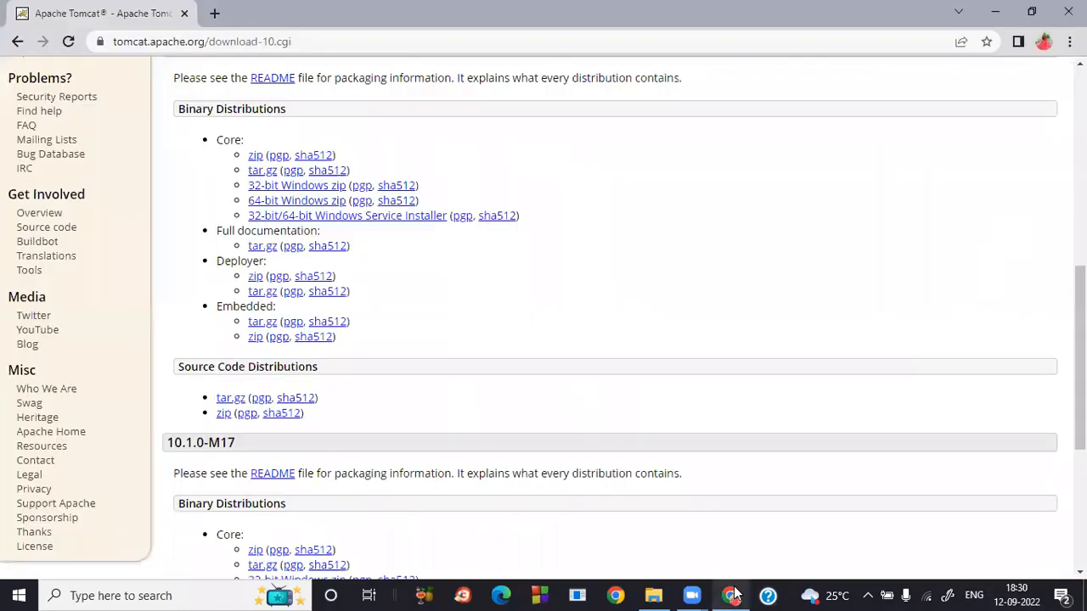
{"action": "left_click", "coordinate": [14, 46]}
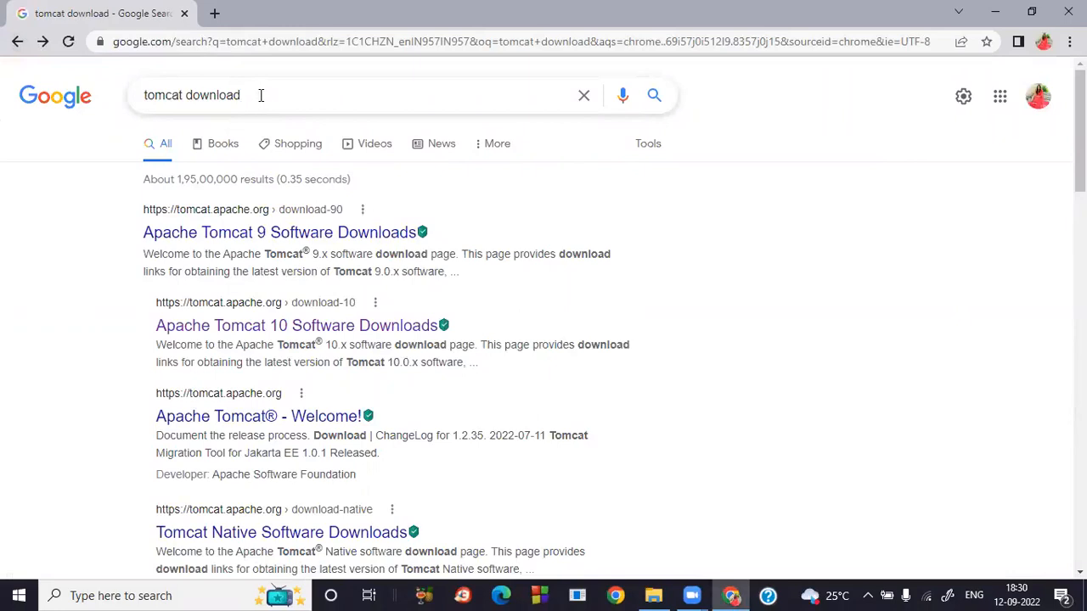
{"action": "triple_click", "coordinate": [196, 88]}
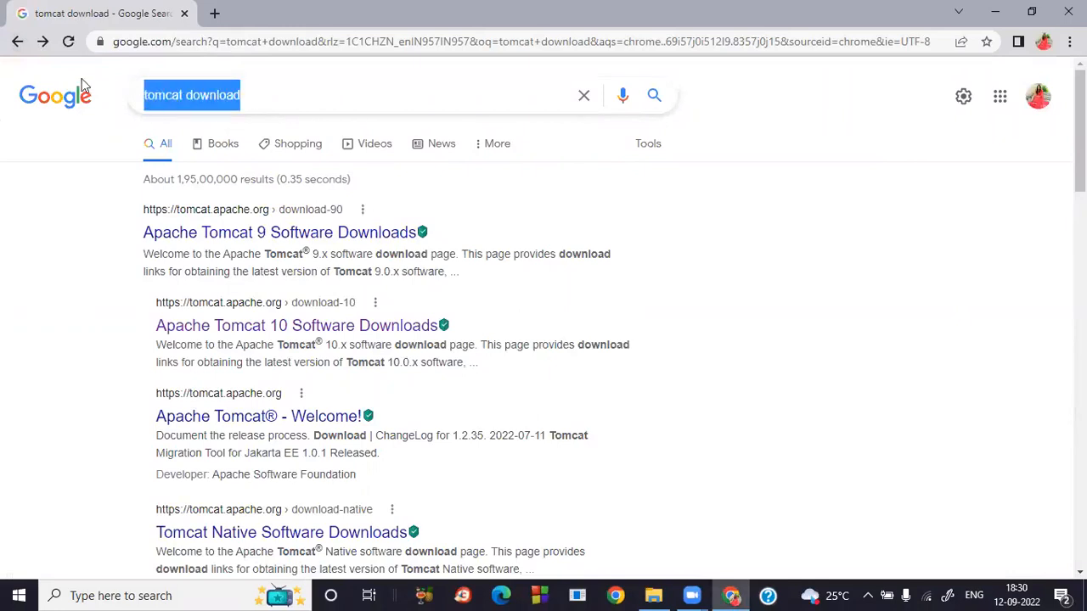
{"action": "type", "text": "h"}
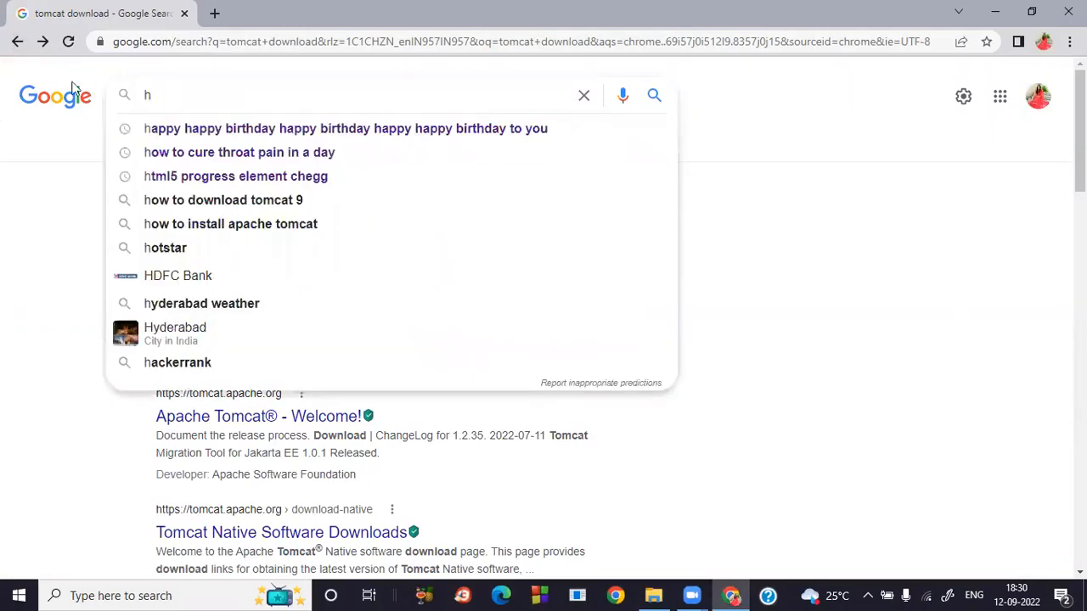
{"action": "key", "text": "ctrl+l"}
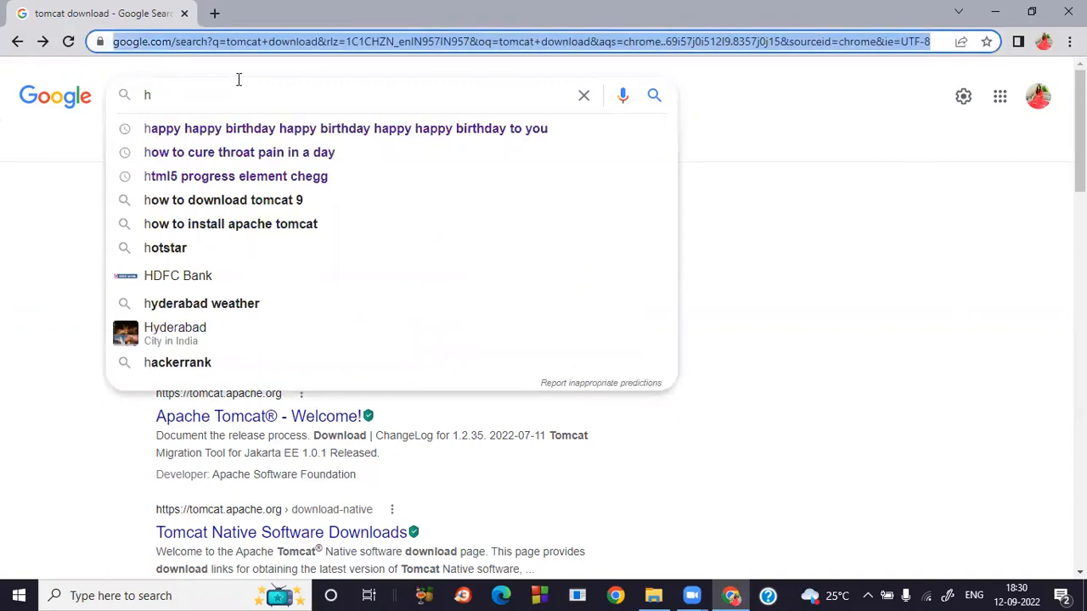
{"action": "type", "text": "http"}
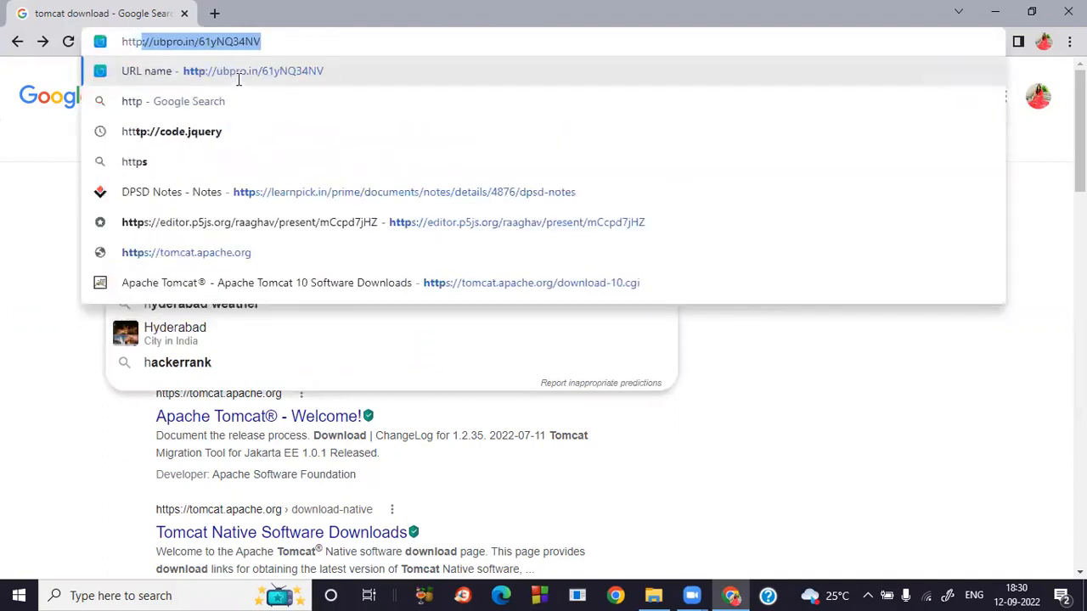
{"action": "key", "text": "BackSpace"}
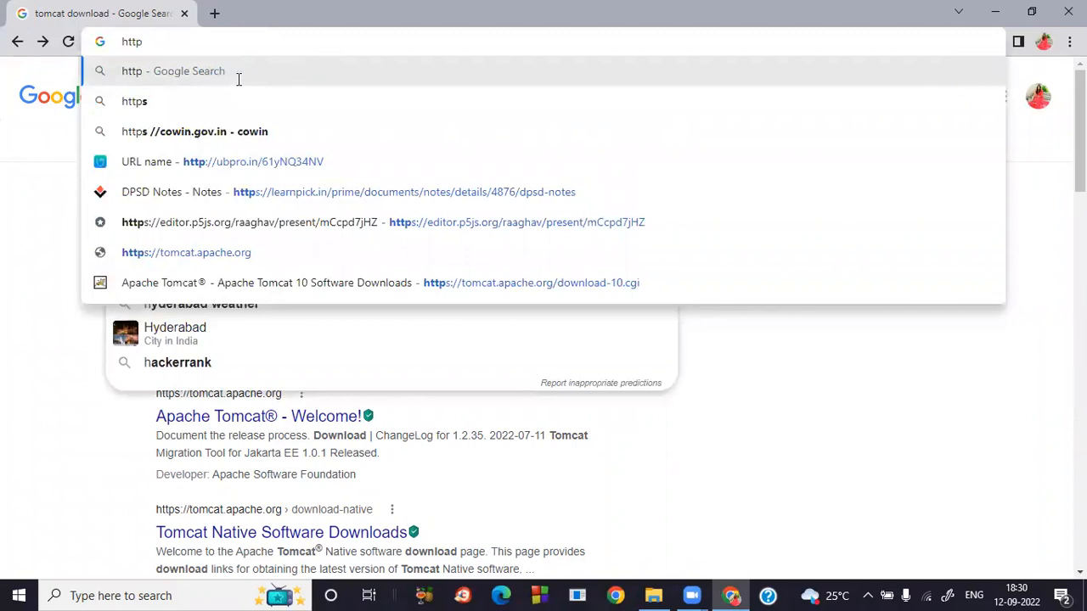
{"action": "type", "text": "://"}
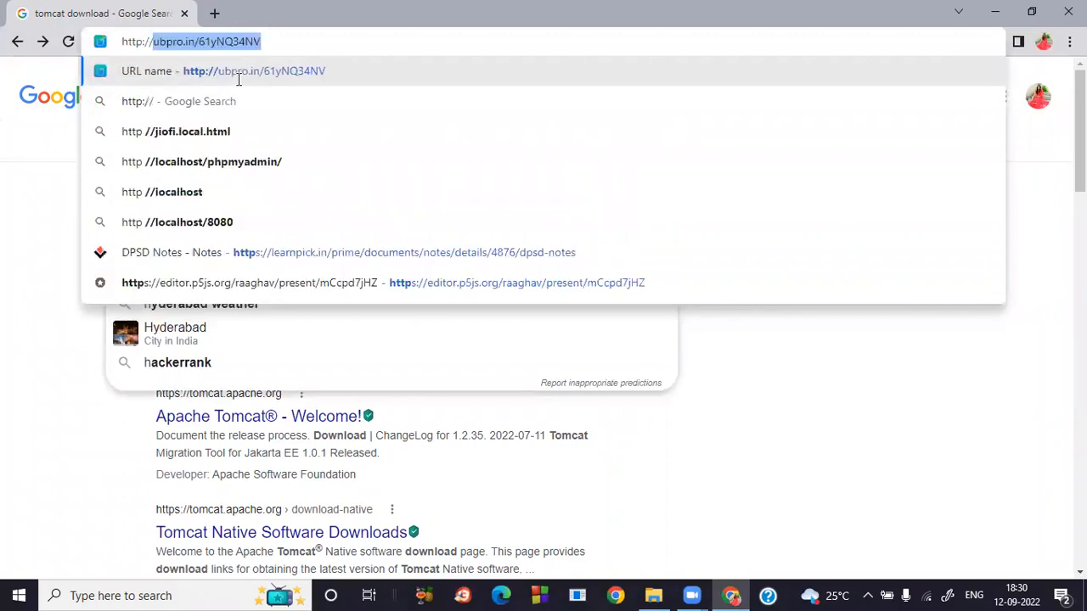
{"action": "type", "text": "localhost"}
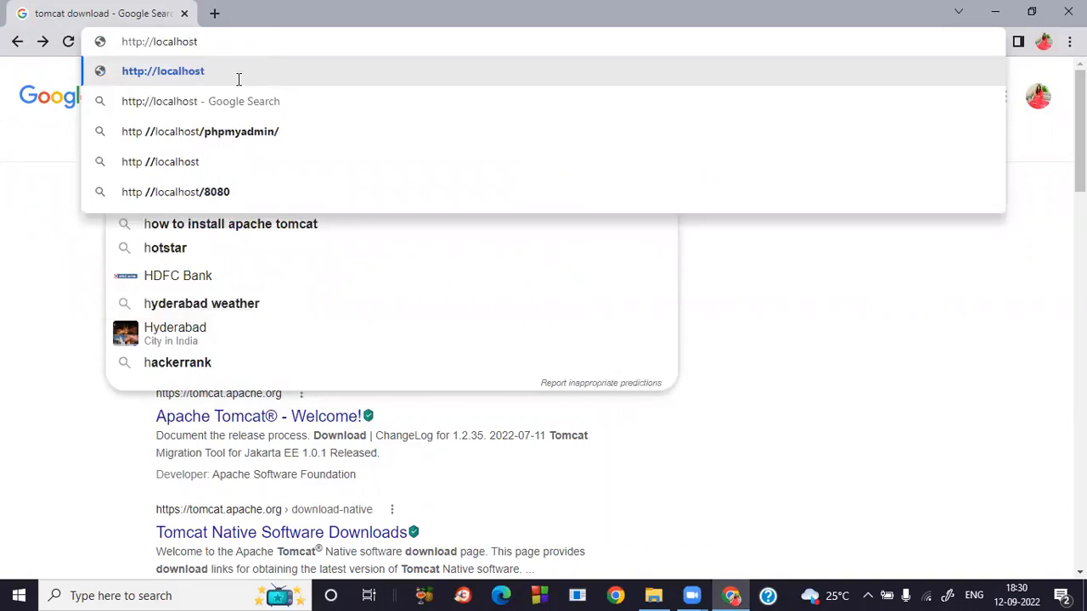
{"action": "type", "text": ":"}
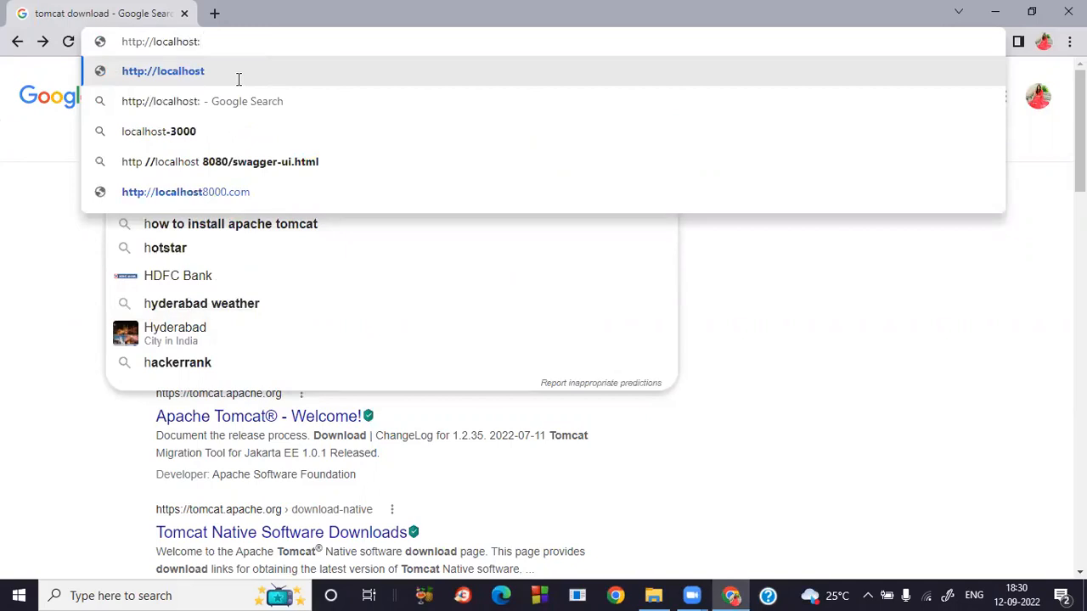
{"action": "type", "text": "8080"}
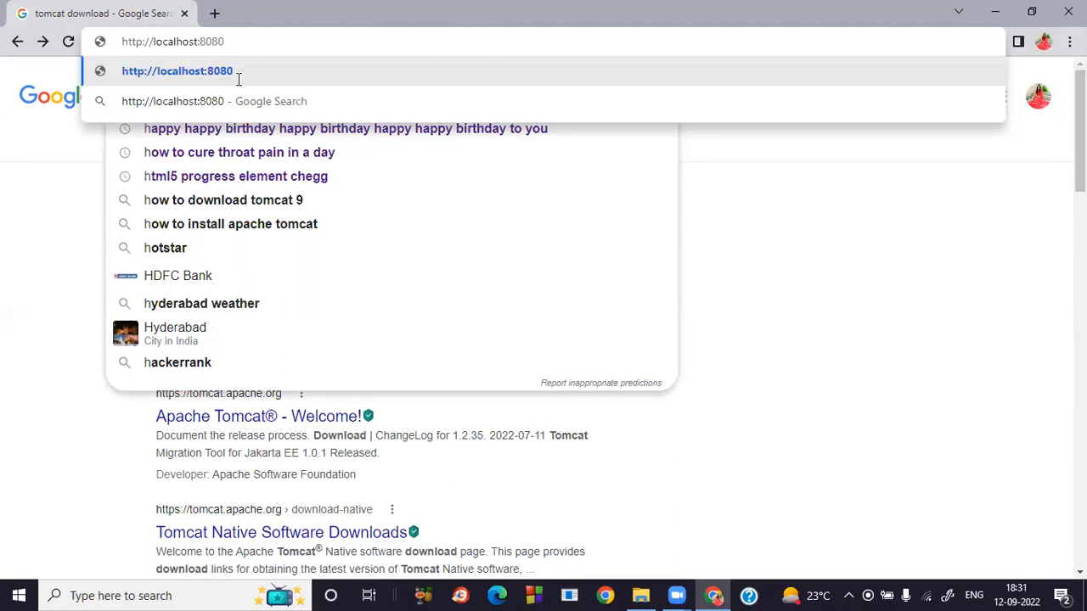
{"action": "key", "text": "Return"}
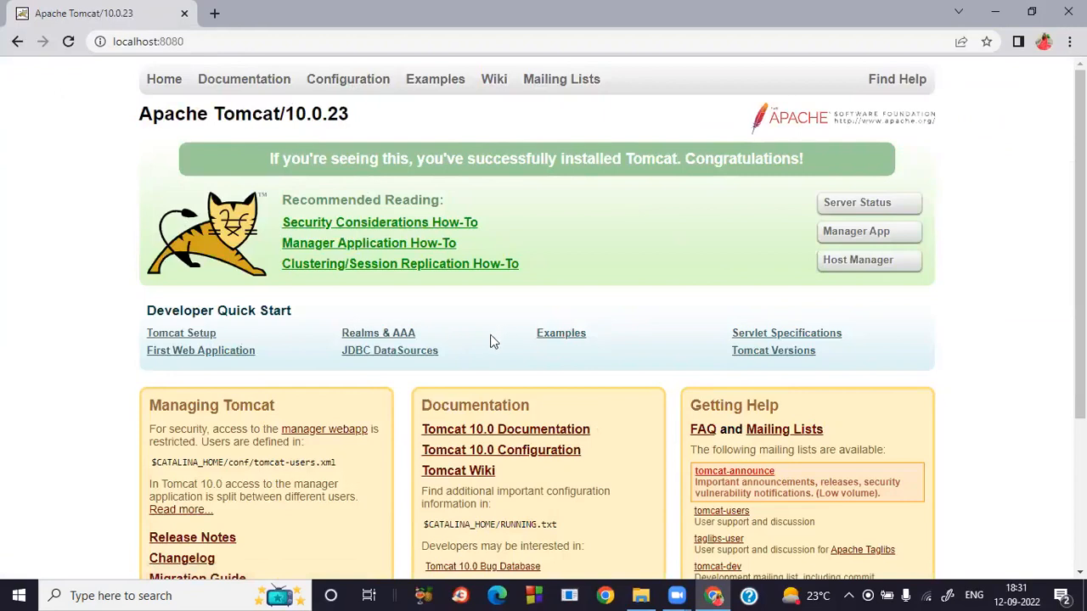
Open the Tomcat Manager App and sign in with the manager username and password.
{"action": "scroll", "coordinate": [468, 414], "scroll_direction": "down", "scroll_amount": 3}
{"action": "scroll", "coordinate": [468, 414], "scroll_direction": "up", "scroll_amount": 3}
{"action": "left_click", "coordinate": [868, 238]}
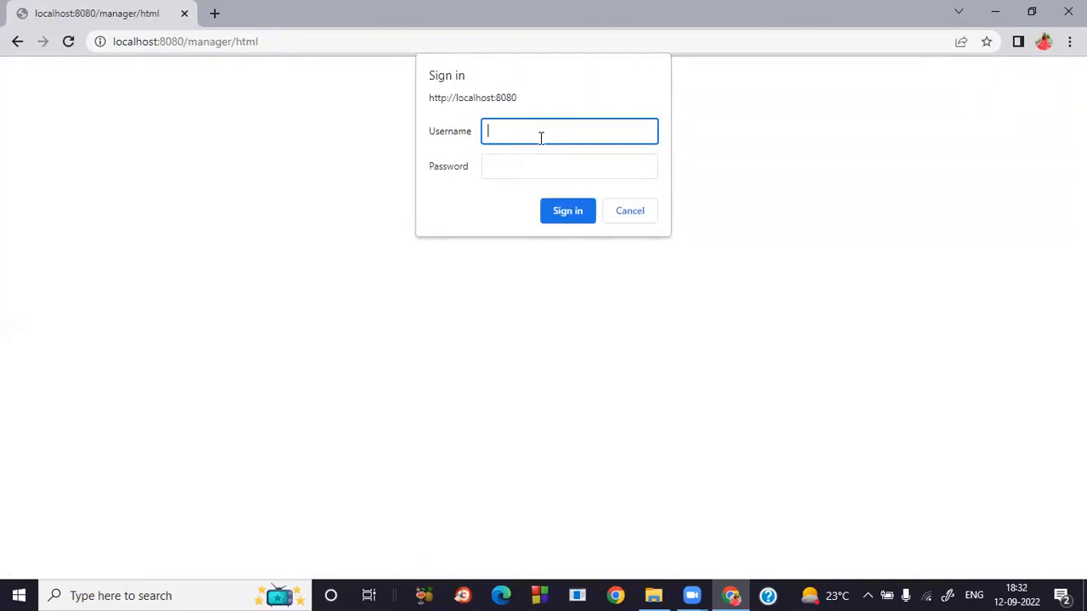
{"action": "type", "text": "admin"}
{"action": "key", "text": "Tab"}
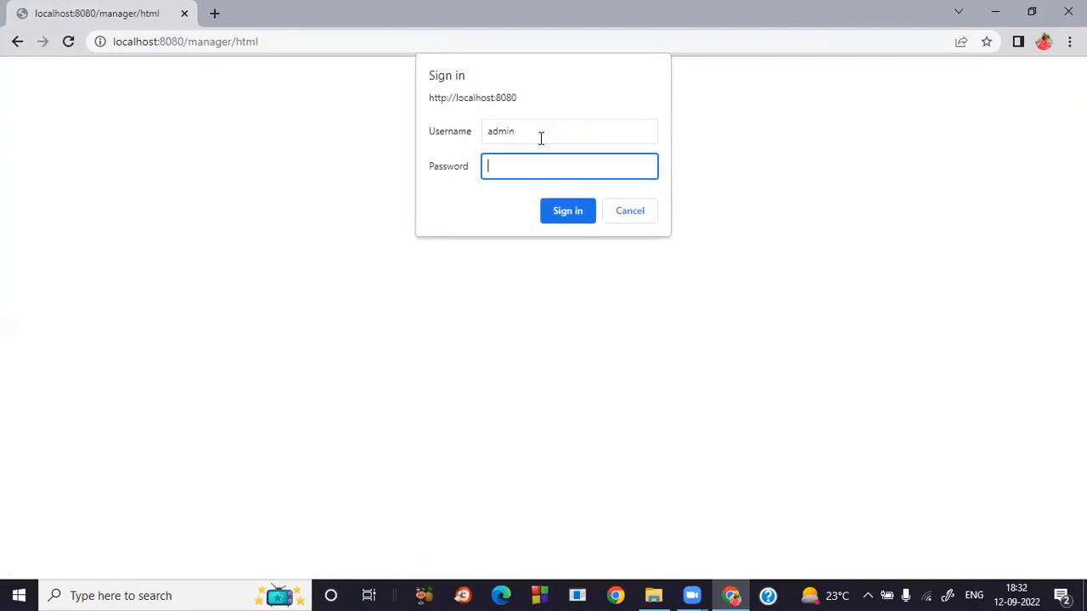
{"action": "type", "text": "admin"}
{"action": "left_click", "coordinate": [562, 212]}
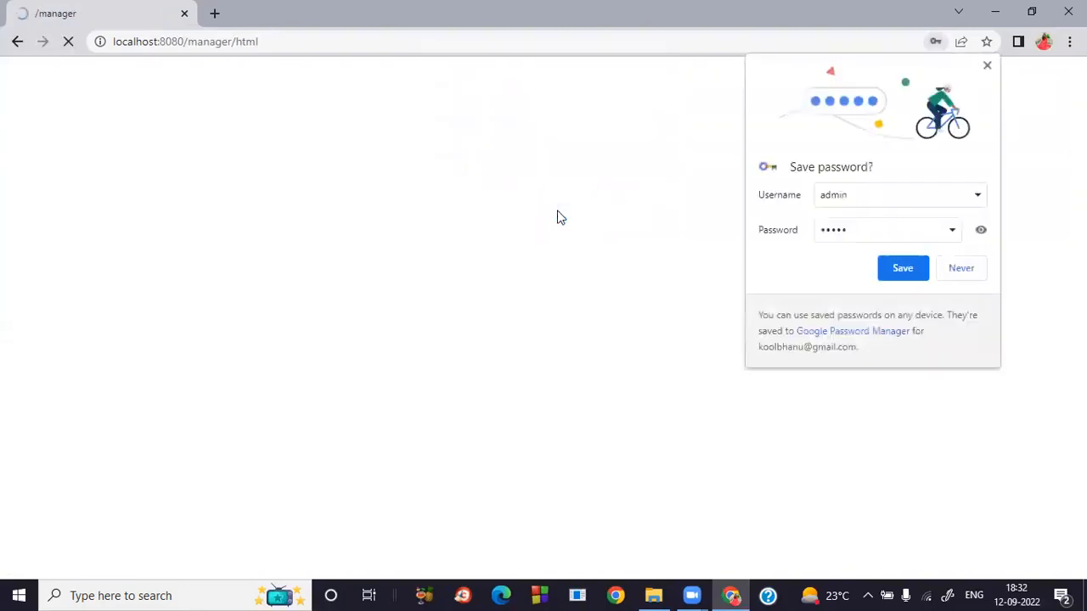
Dismiss Chrome's save-password offer and check the Manager page's OK status message.
{"action": "left_click", "coordinate": [987, 66]}
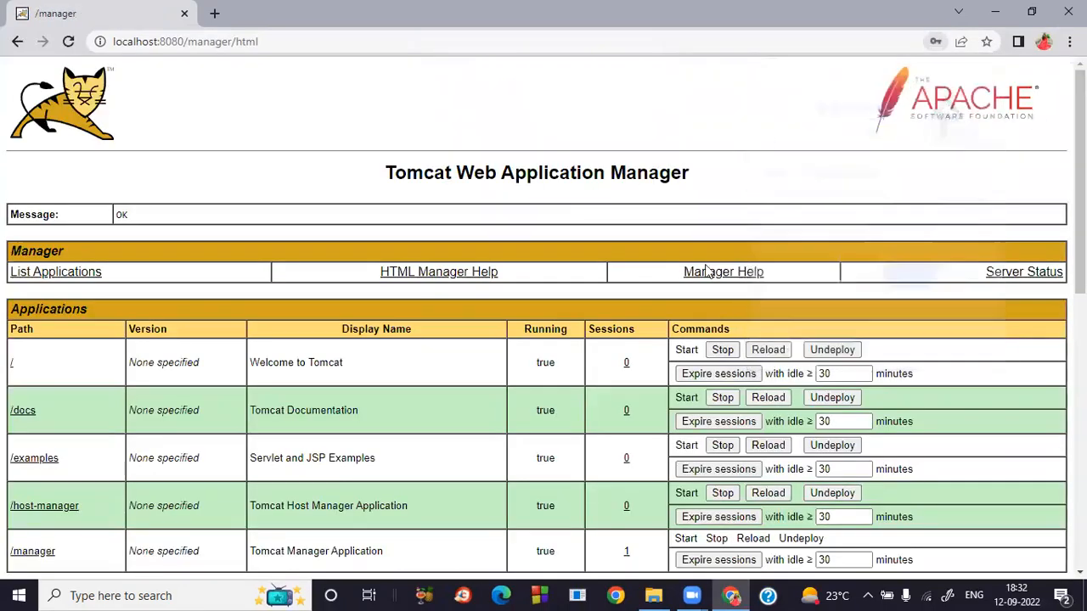
{"action": "left_click_drag", "start_coordinate": [134, 219], "coordinate": [112, 220]}
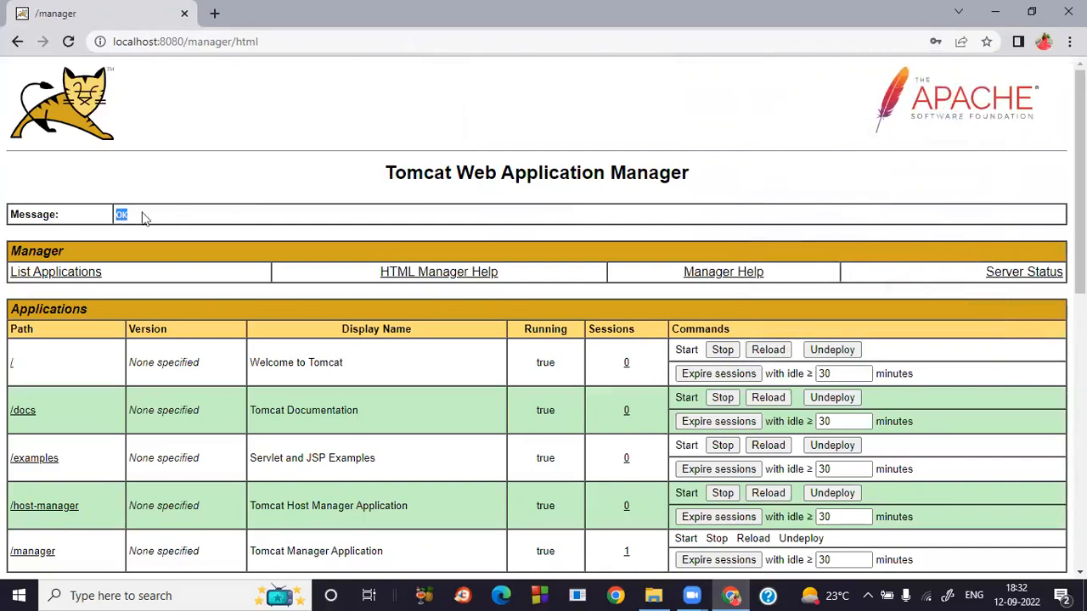
{"action": "left_click", "coordinate": [178, 213]}
Review the Deploy, Configuration and Diagnostics sections, then minimize Chrome.
{"action": "scroll", "coordinate": [128, 463], "scroll_direction": "down", "scroll_amount": 3}
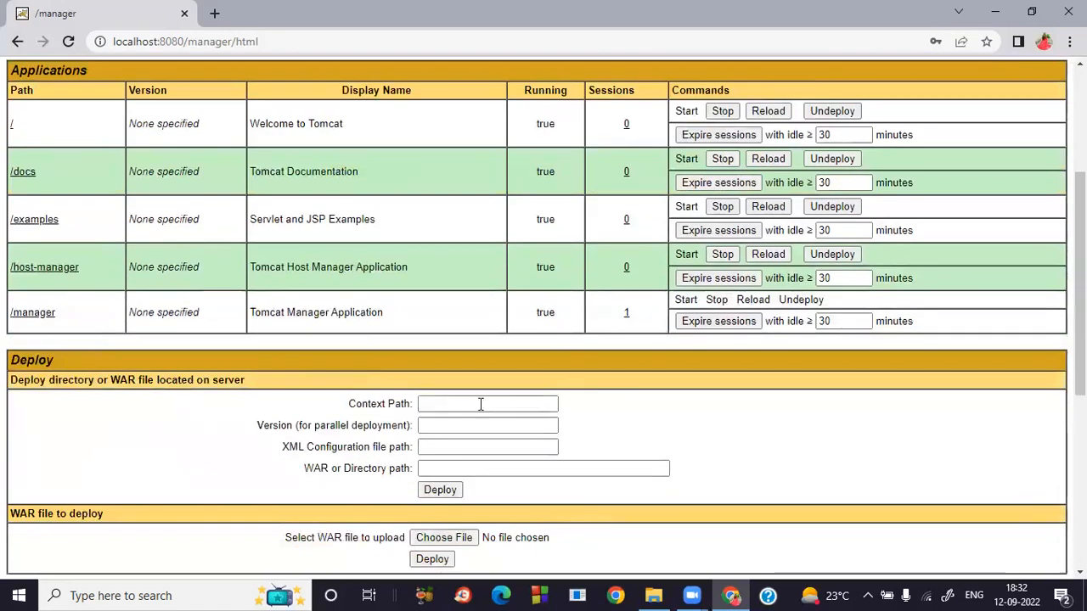
{"action": "scroll", "coordinate": [527, 416], "scroll_direction": "down", "scroll_amount": 3}
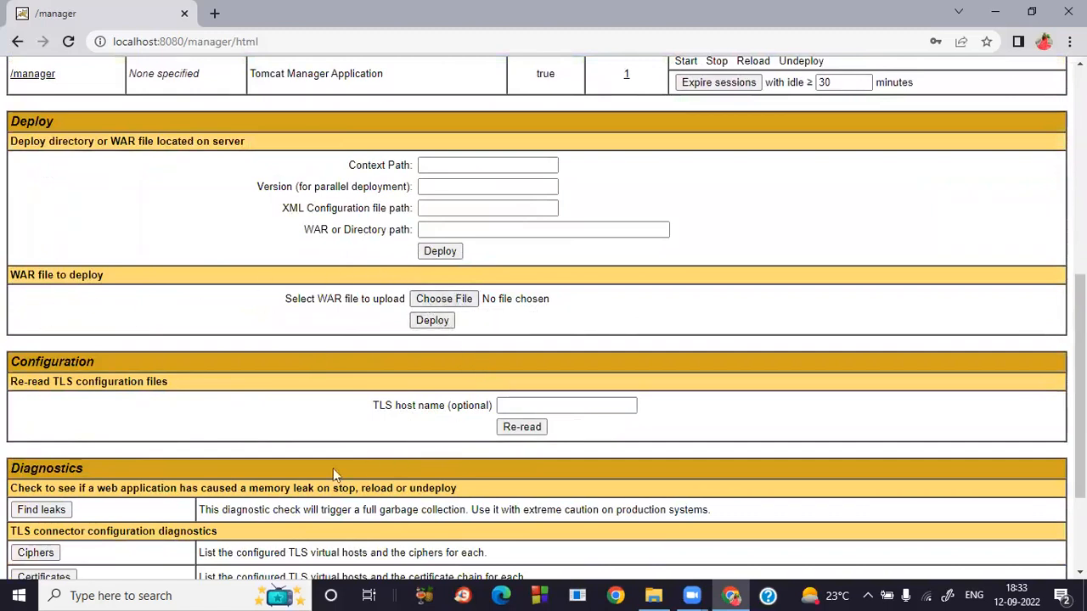
{"action": "scroll", "coordinate": [333, 472], "scroll_direction": "up", "scroll_amount": 5}
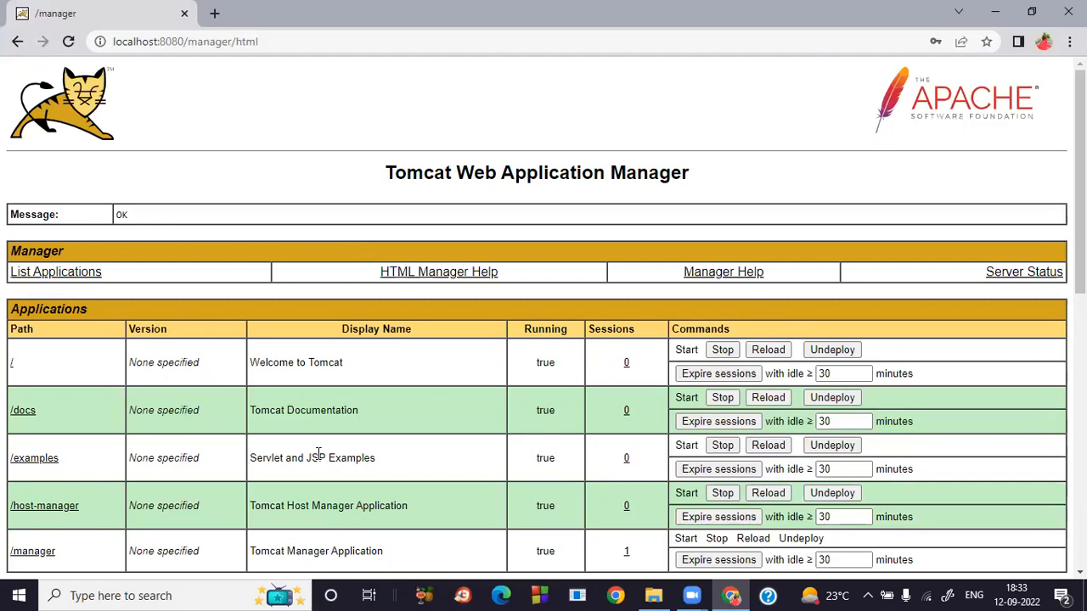
{"action": "left_click", "coordinate": [995, 18]}
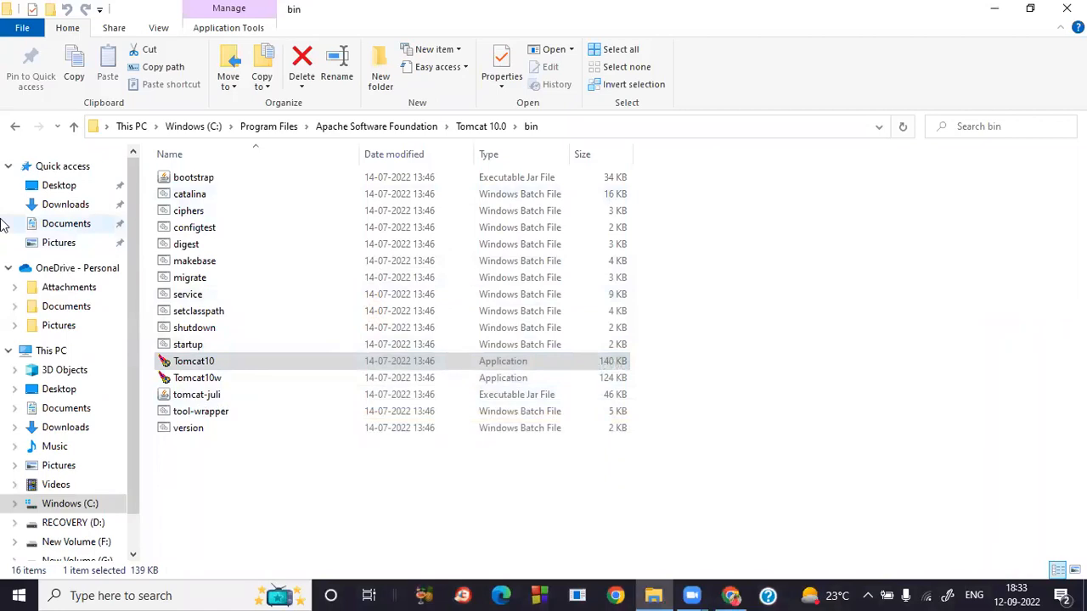
Navigate to C:\Program Files\Apache Software Foundation\Tomcat 10.0\conf.
{"action": "left_click", "coordinate": [56, 507]}
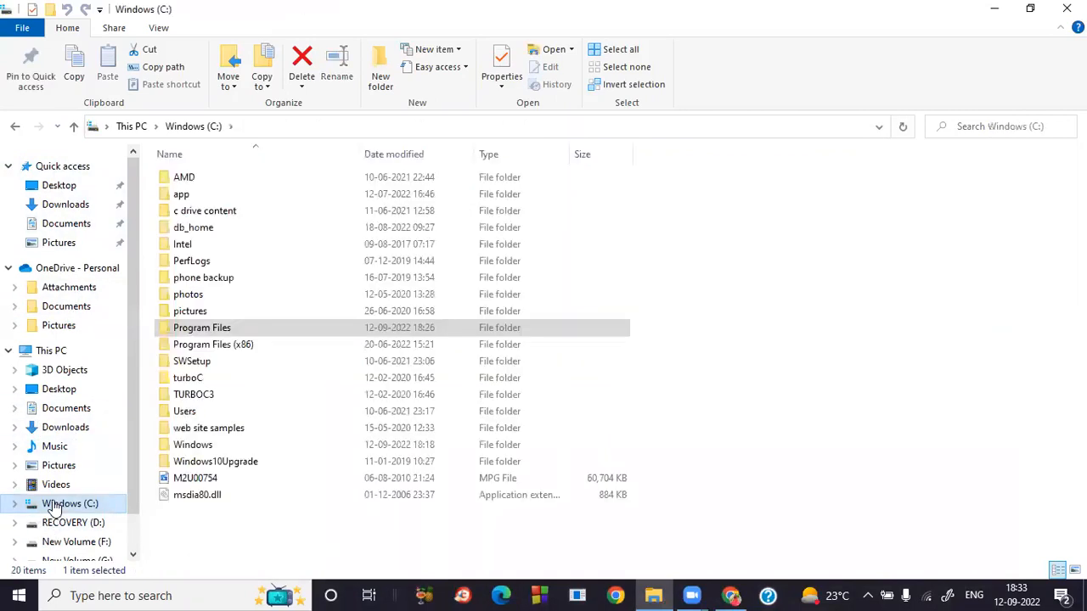
{"action": "left_click", "coordinate": [198, 330]}
{"action": "double_click", "coordinate": [198, 330]}
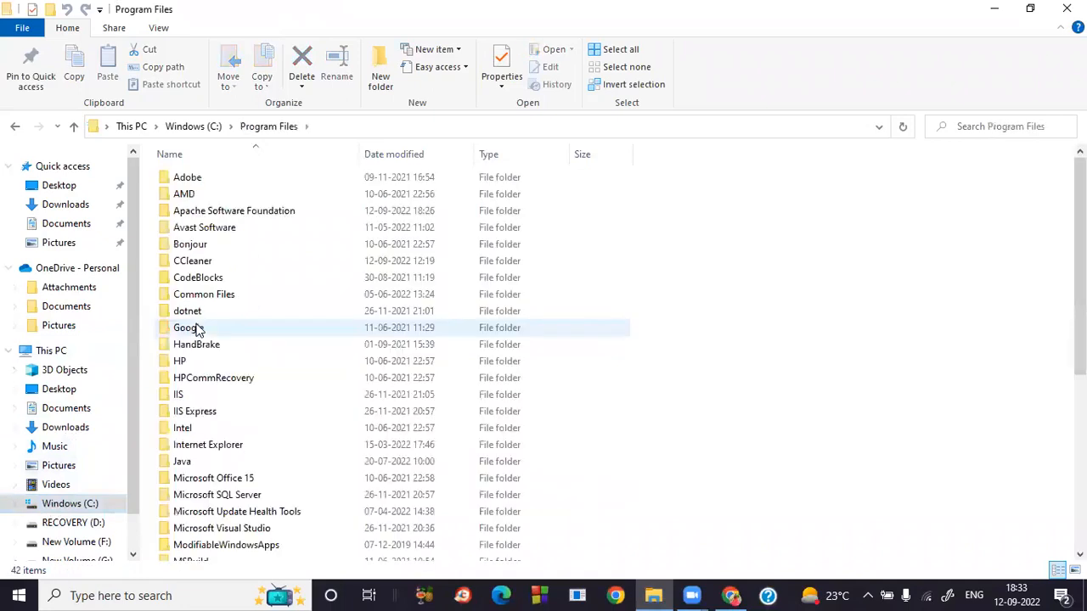
{"action": "double_click", "coordinate": [241, 212]}
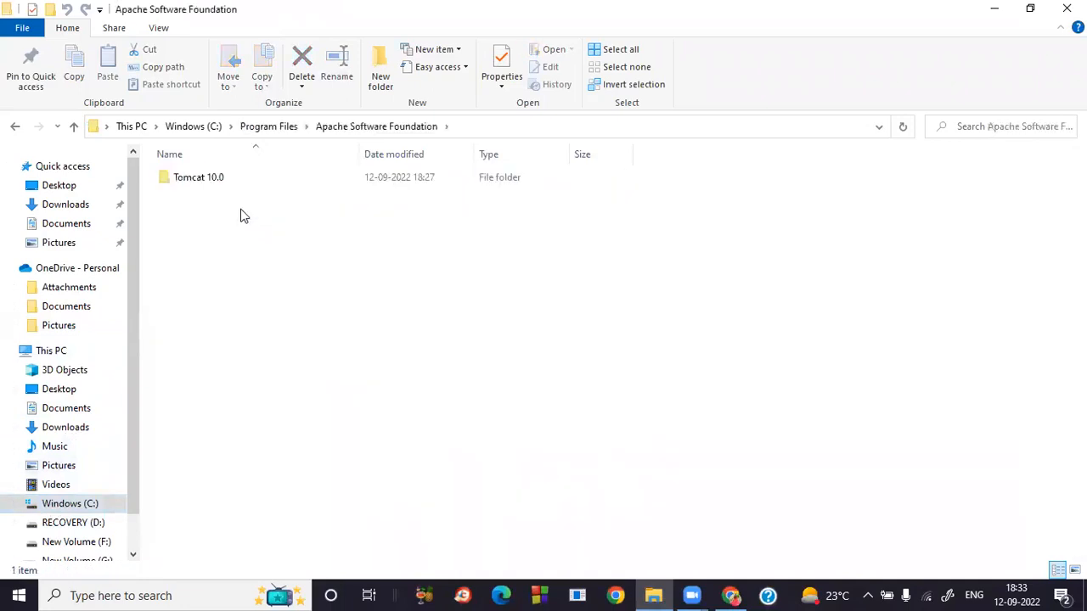
{"action": "double_click", "coordinate": [204, 180]}
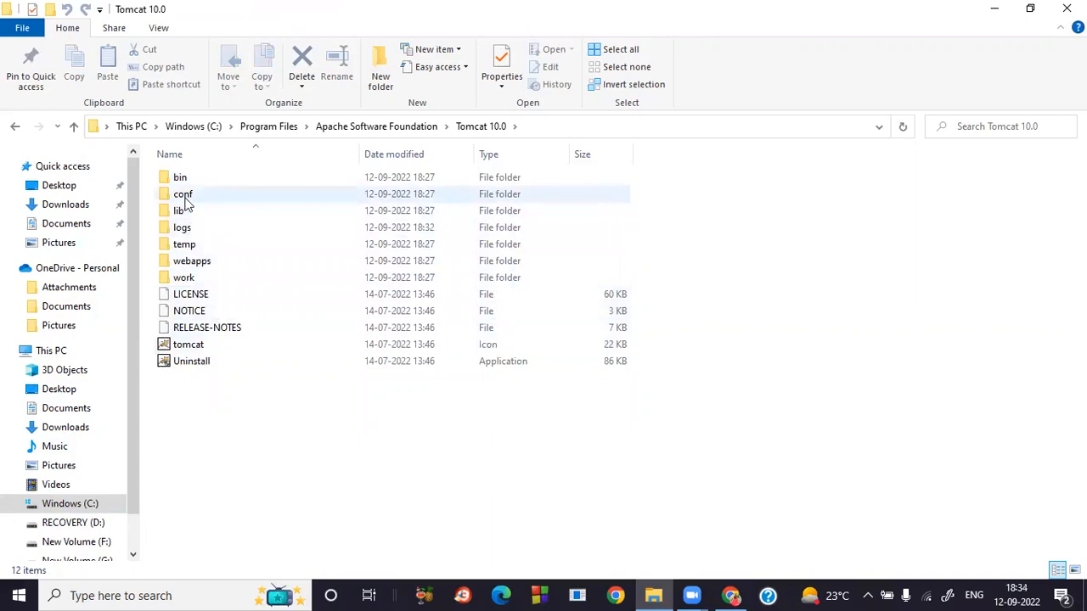
{"action": "double_click", "coordinate": [185, 197]}
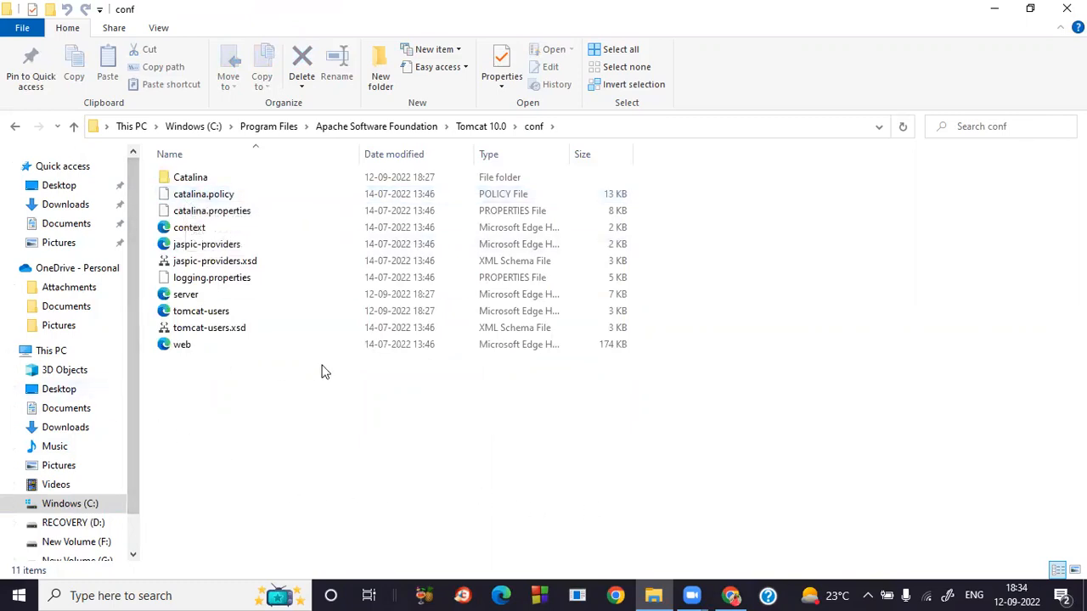
Sort the conf files by Type and open server.xml with Notepad++.
{"action": "left_click", "coordinate": [556, 151]}
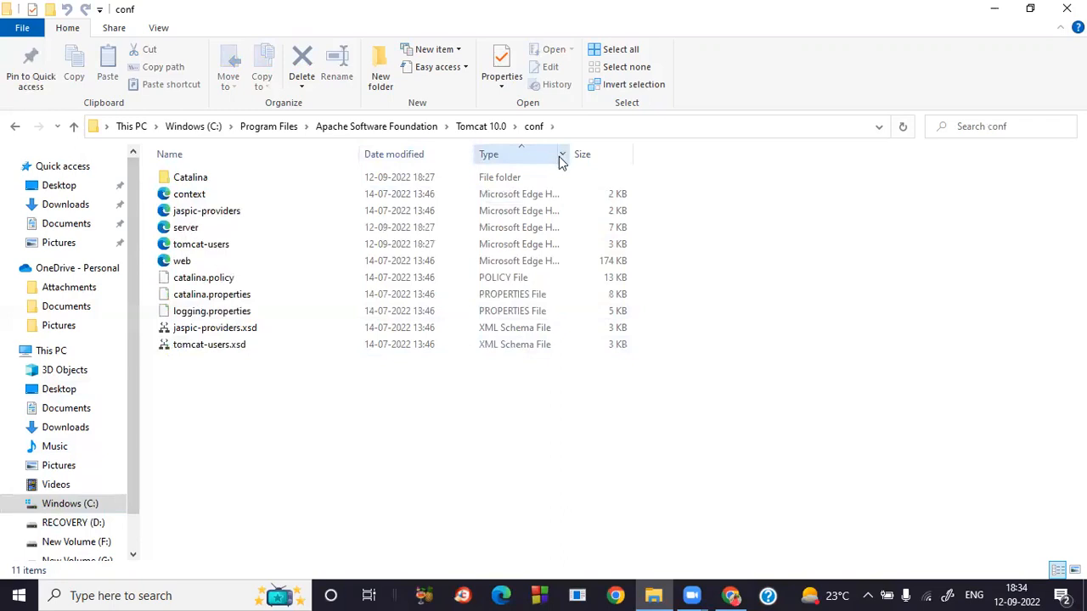
{"action": "left_click", "coordinate": [562, 156]}
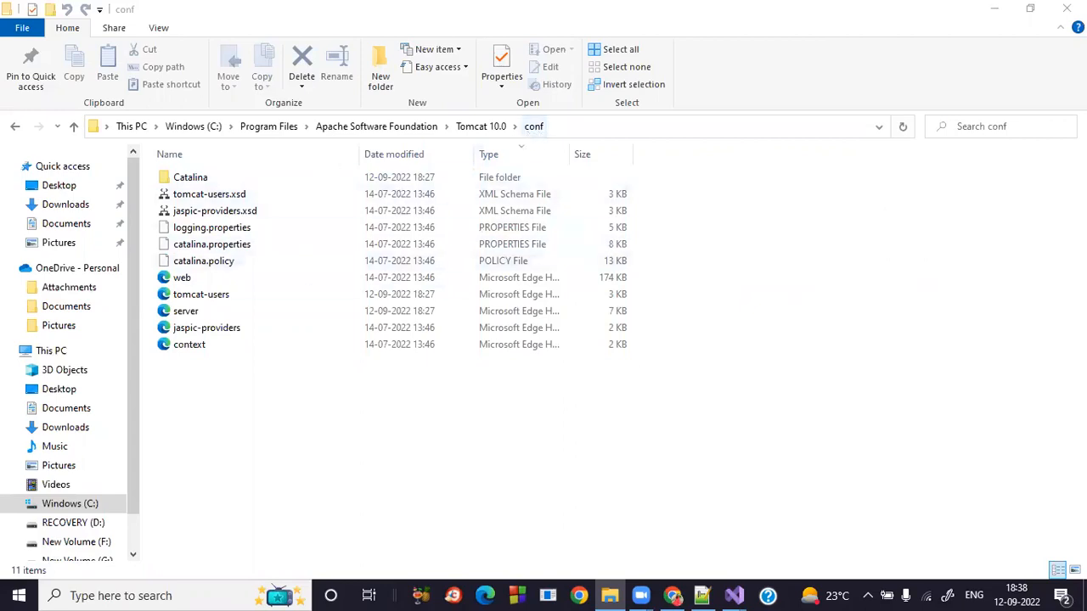
{"action": "left_click", "coordinate": [183, 314]}
{"action": "right_click", "coordinate": [184, 315]}
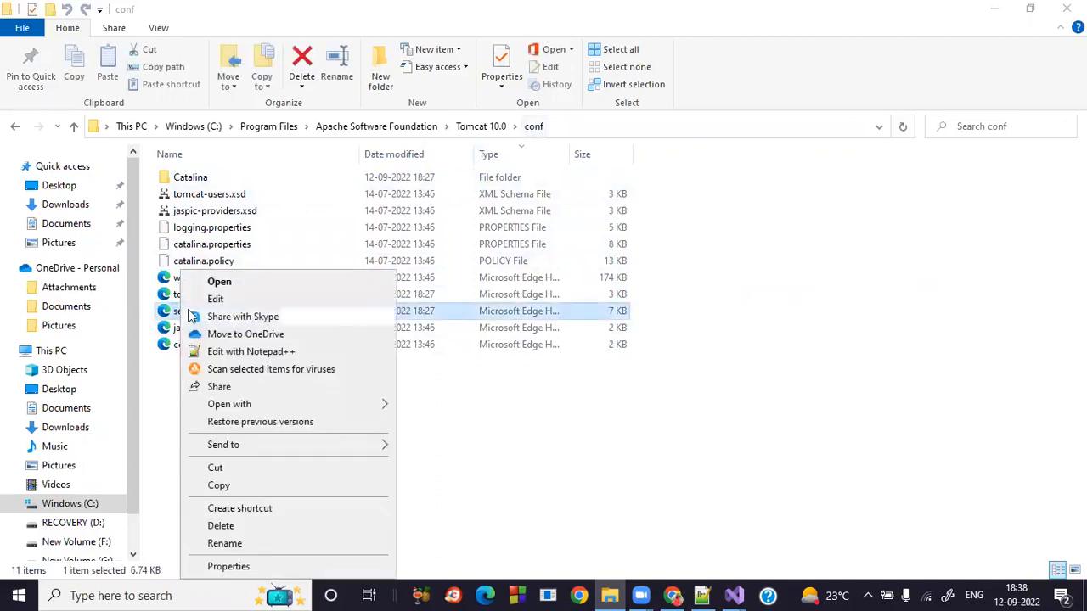
{"action": "left_click", "coordinate": [250, 352]}
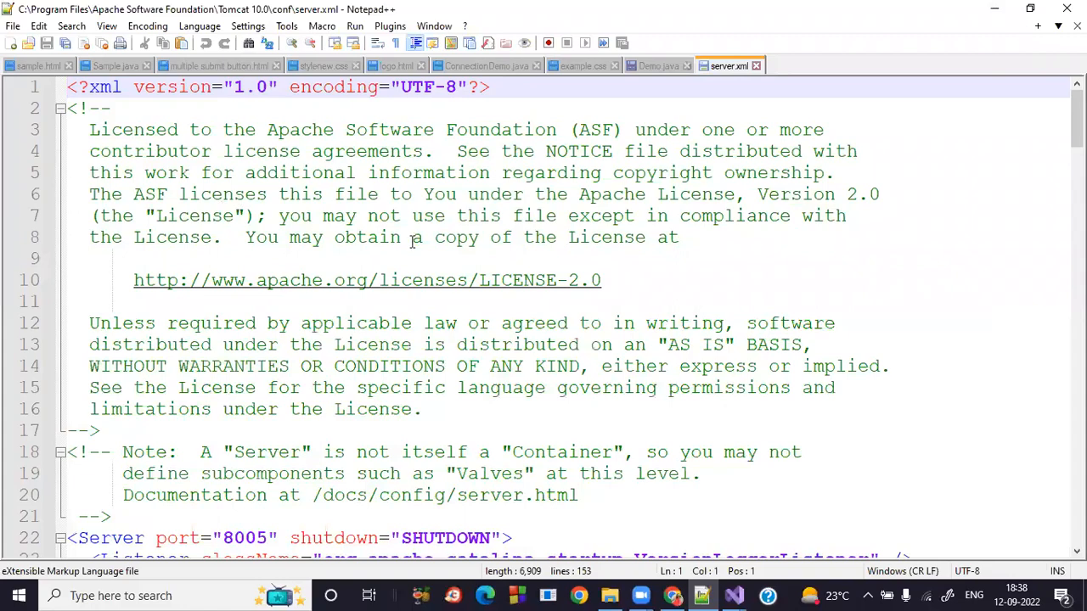
Scroll down to the HTTP/1.1 Connector element on line 68 of server.xml.
{"action": "scroll", "coordinate": [174, 281], "scroll_direction": "down", "scroll_amount": 6}
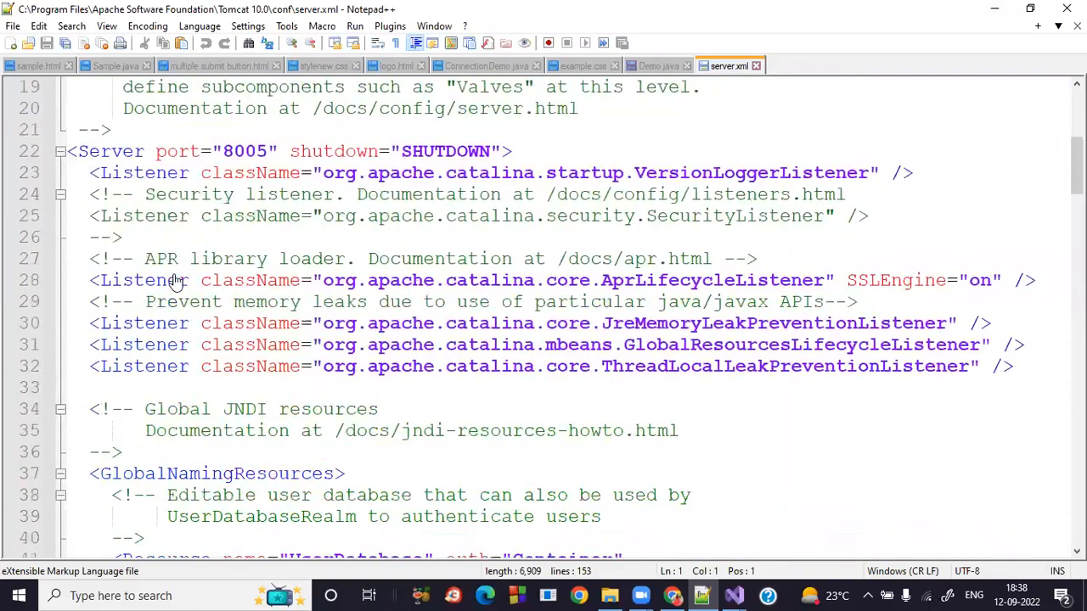
{"action": "scroll", "coordinate": [174, 282], "scroll_direction": "down", "scroll_amount": 1}
{"action": "scroll", "coordinate": [174, 282], "scroll_direction": "down", "scroll_amount": 2}
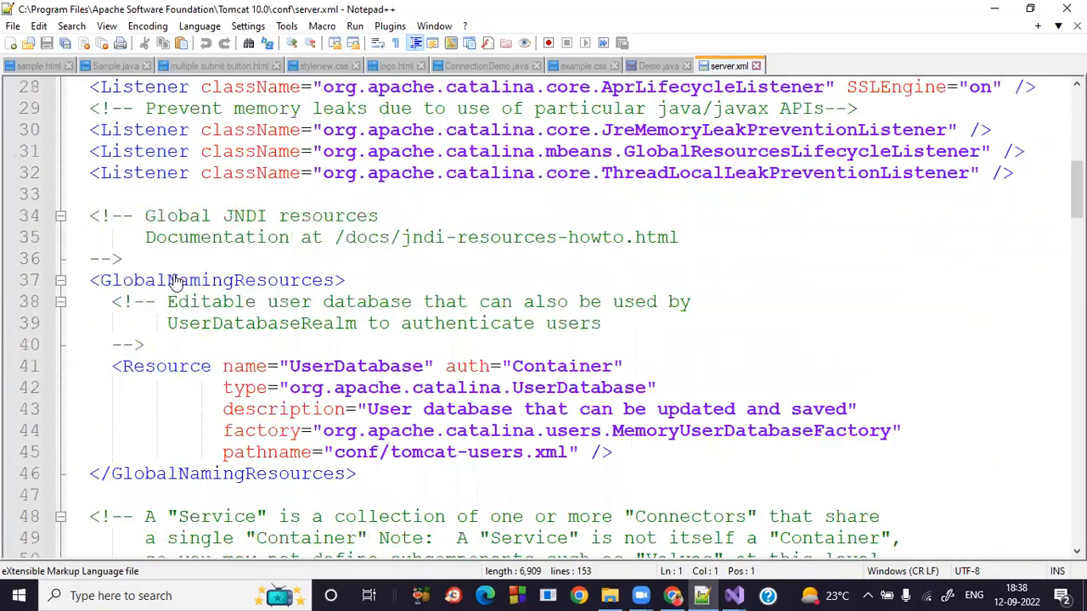
{"action": "scroll", "coordinate": [174, 282], "scroll_direction": "down", "scroll_amount": 1}
{"action": "scroll", "coordinate": [174, 282], "scroll_direction": "down", "scroll_amount": 3}
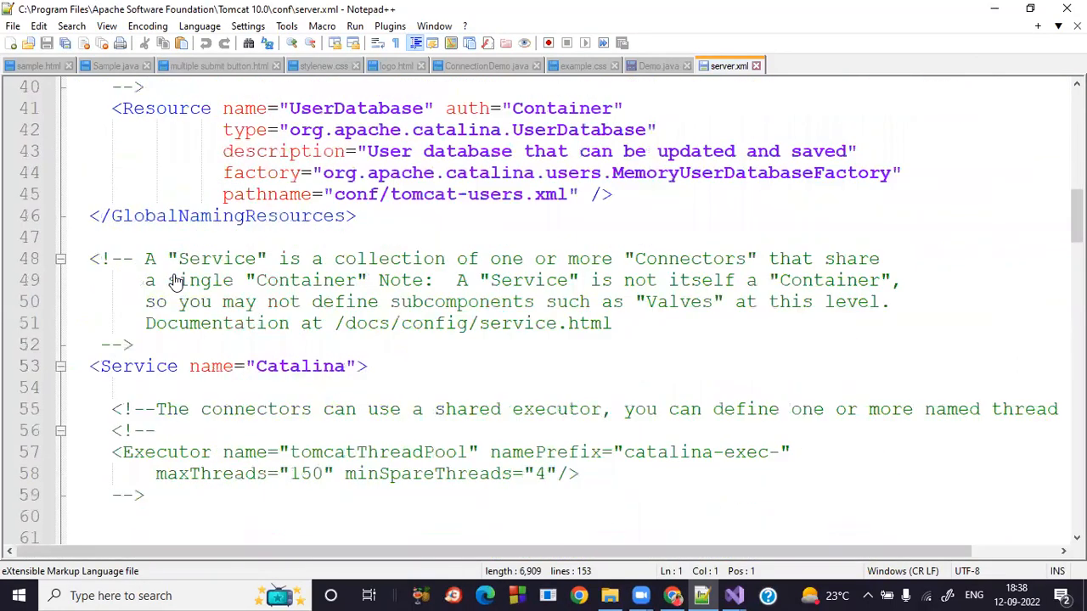
{"action": "scroll", "coordinate": [174, 282], "scroll_direction": "down", "scroll_amount": 6}
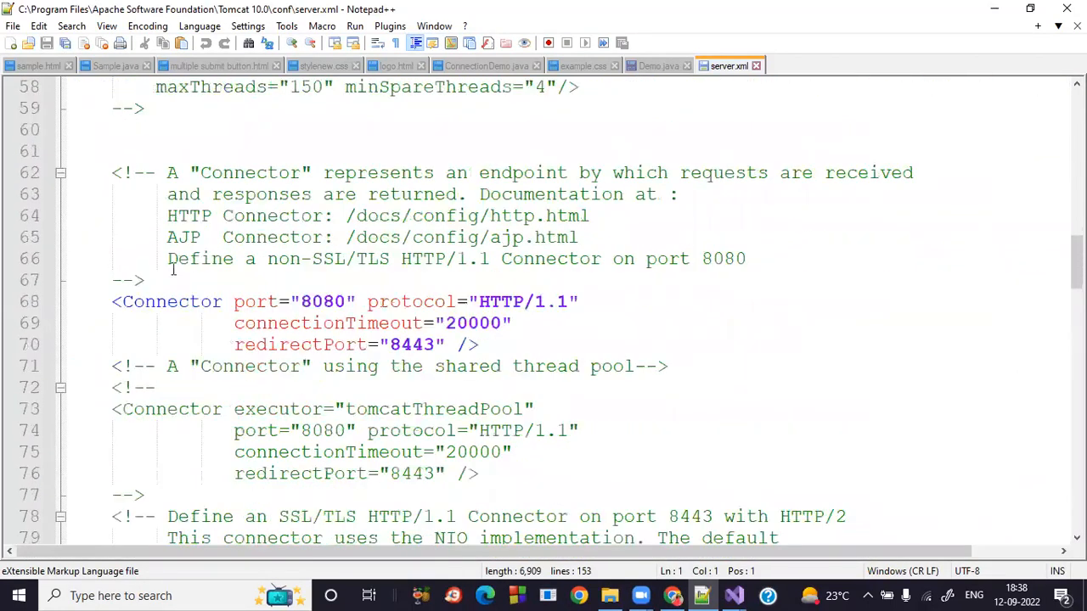
{"action": "scroll", "coordinate": [174, 270], "scroll_direction": "down", "scroll_amount": 1}
{"action": "left_click_drag", "start_coordinate": [104, 238], "coordinate": [502, 281]}
{"action": "left_click", "coordinate": [369, 237]}
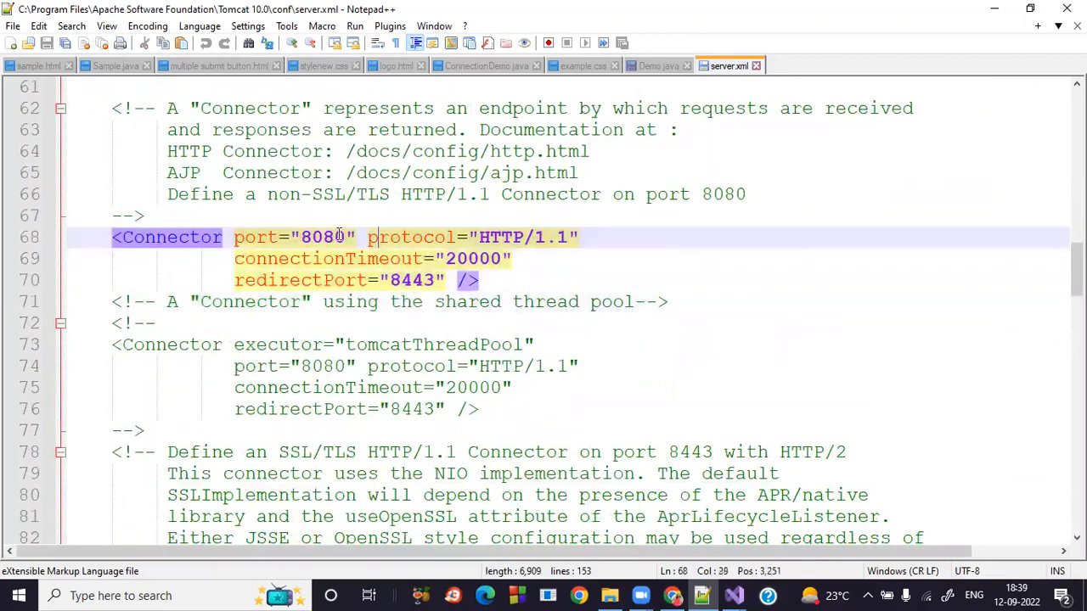
Change the Connector port from 8080 to 8082.
{"action": "left_click_drag", "start_coordinate": [347, 238], "coordinate": [302, 238]}
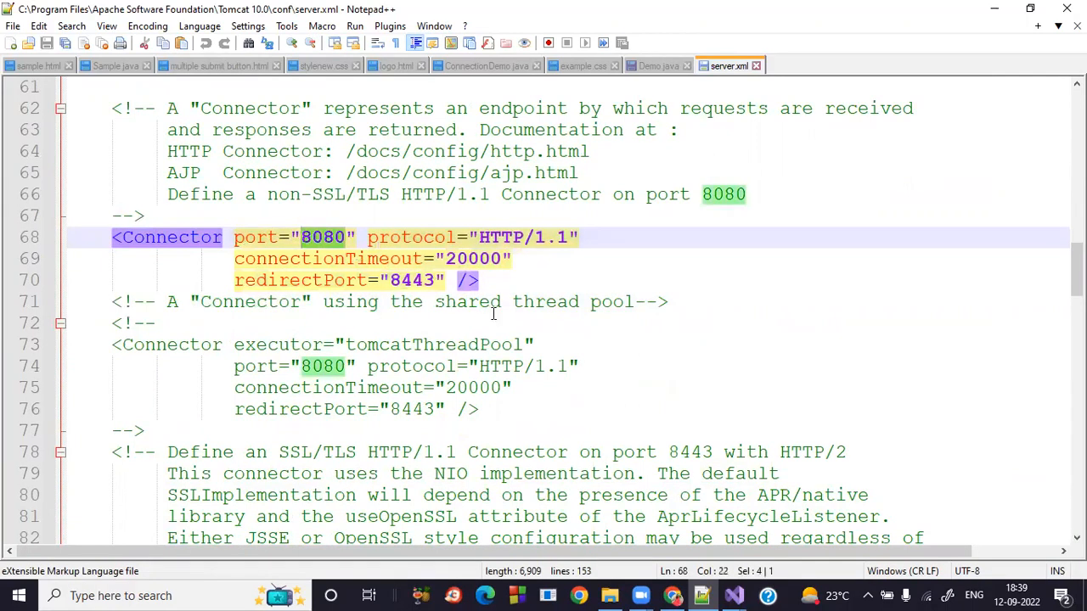
{"action": "left_click", "coordinate": [346, 238]}
{"action": "key", "text": "shift+Left"}
{"action": "type", "text": "2"}
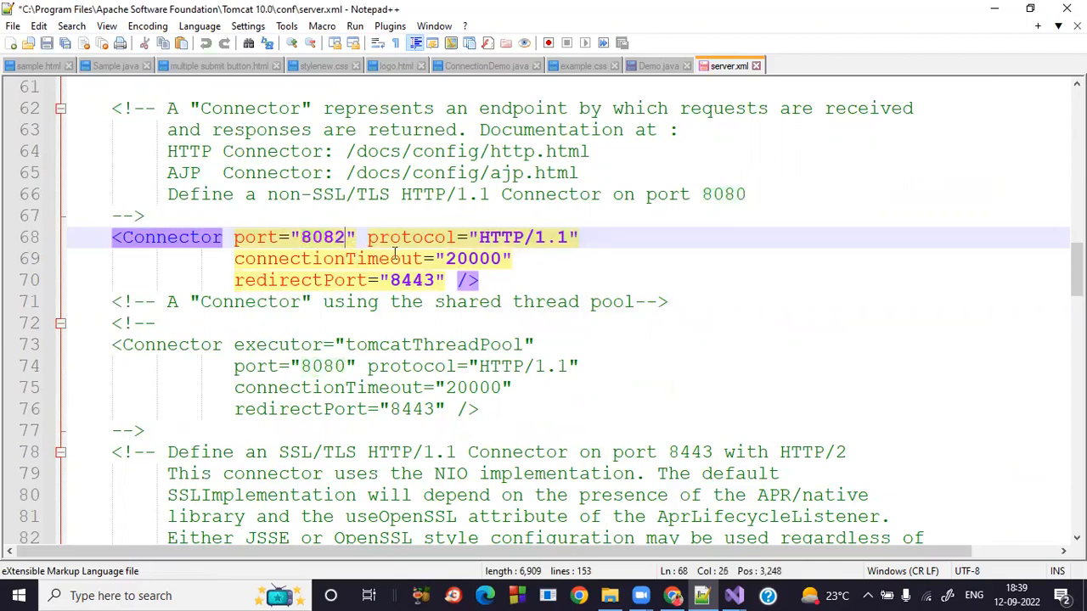